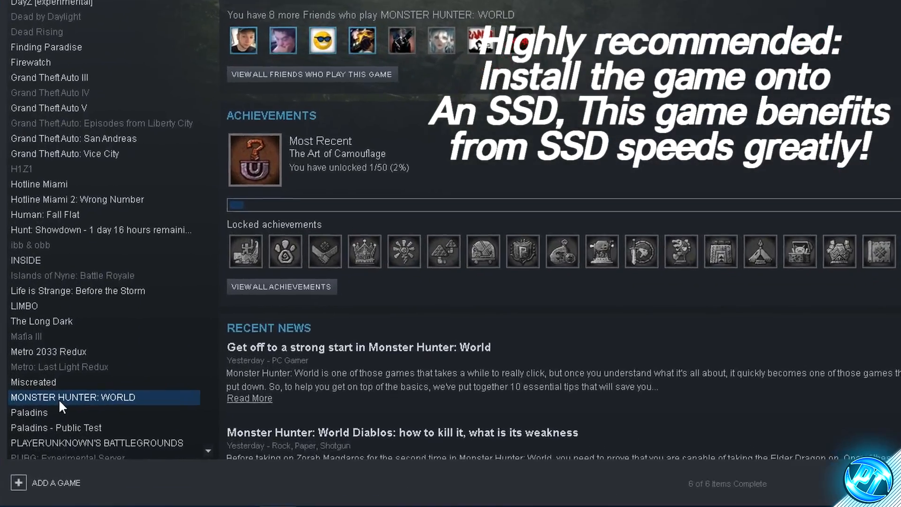
- Open the install folder of MONSTER HUNTER: WORLD through the game's local files properties in the Steam library
right_click(144, 395)
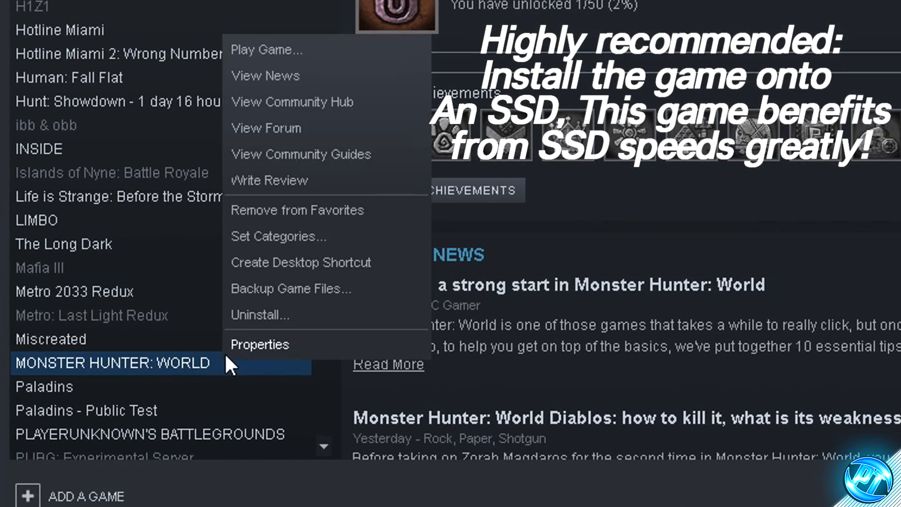
left_click(266, 346)
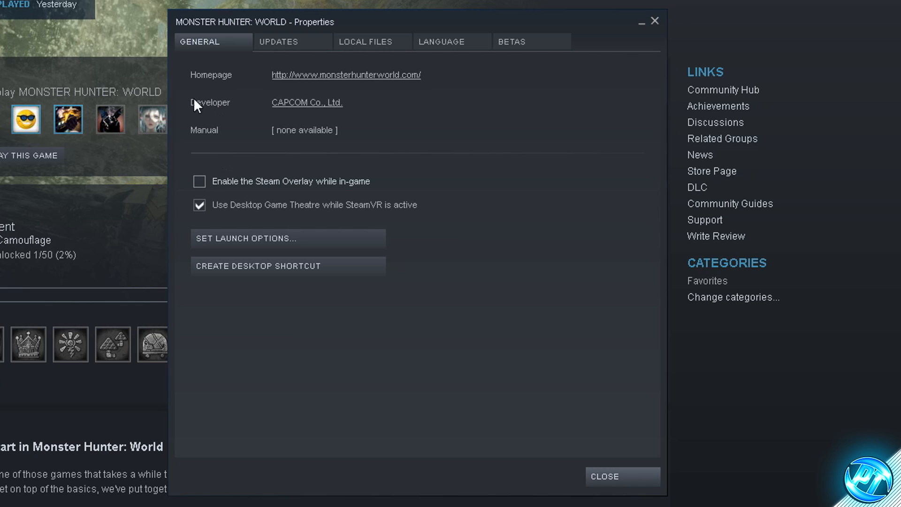
left_click(358, 42)
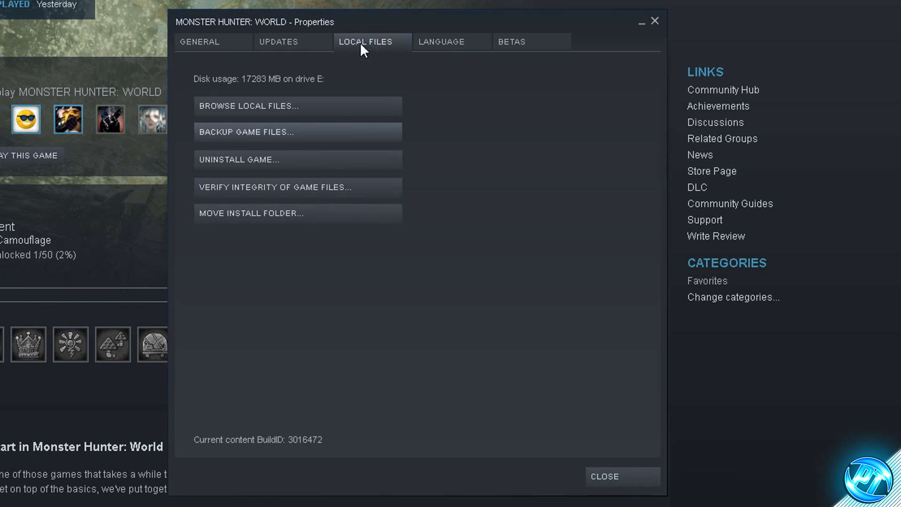
left_click(279, 106)
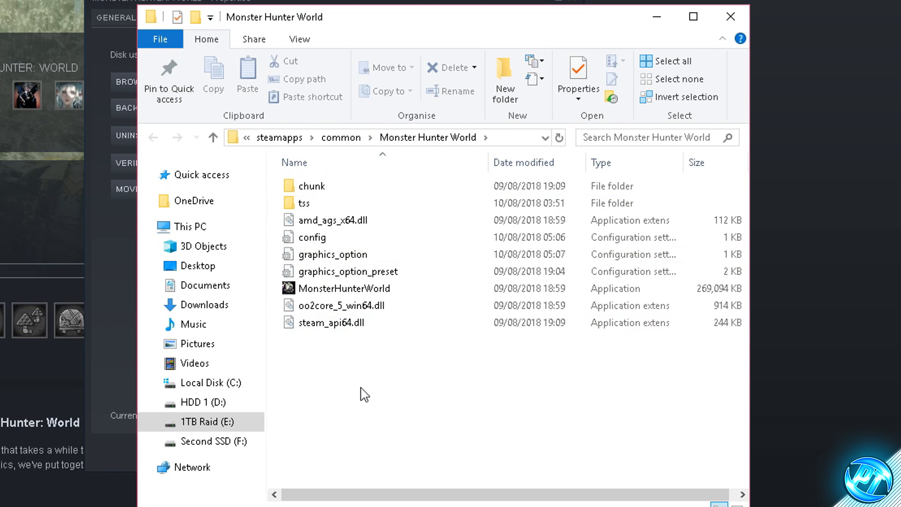
- Disable full-screen optimisations in the compatibility properties of the MonsterHunterWorld application
left_click(371, 291)
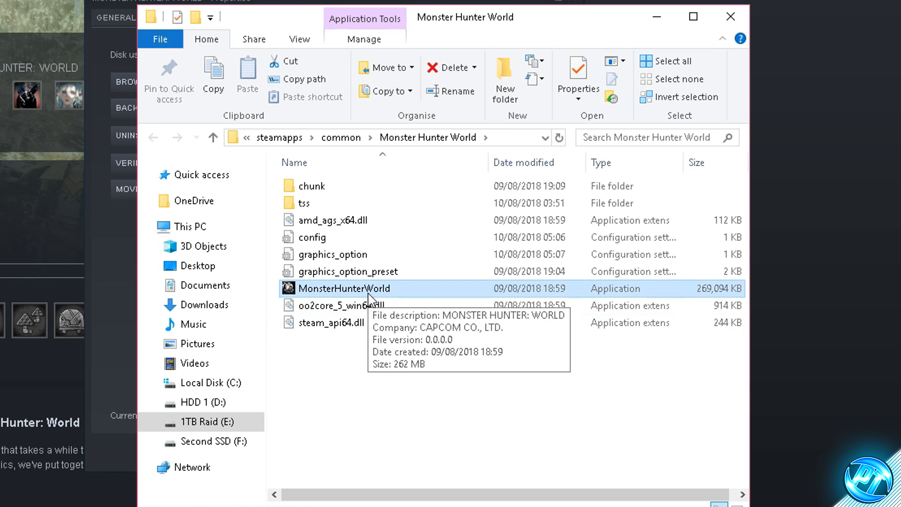
right_click(370, 291)
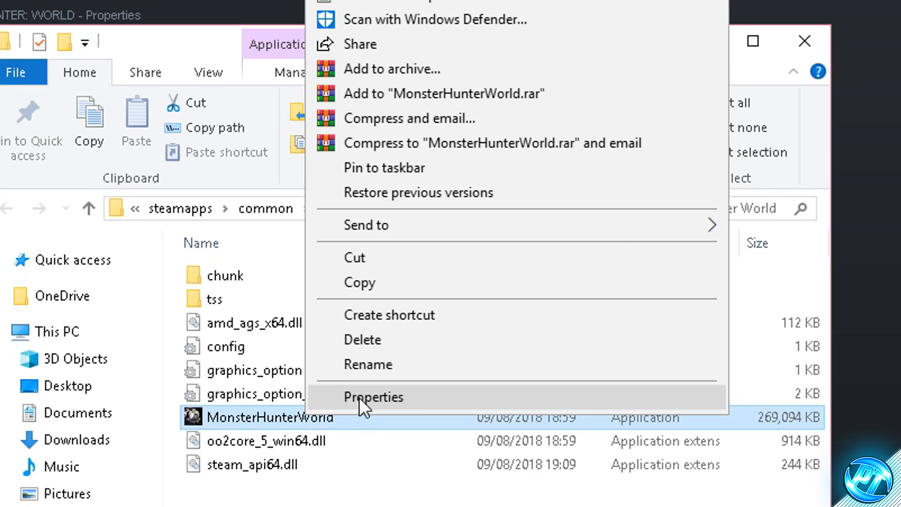
left_click(382, 280)
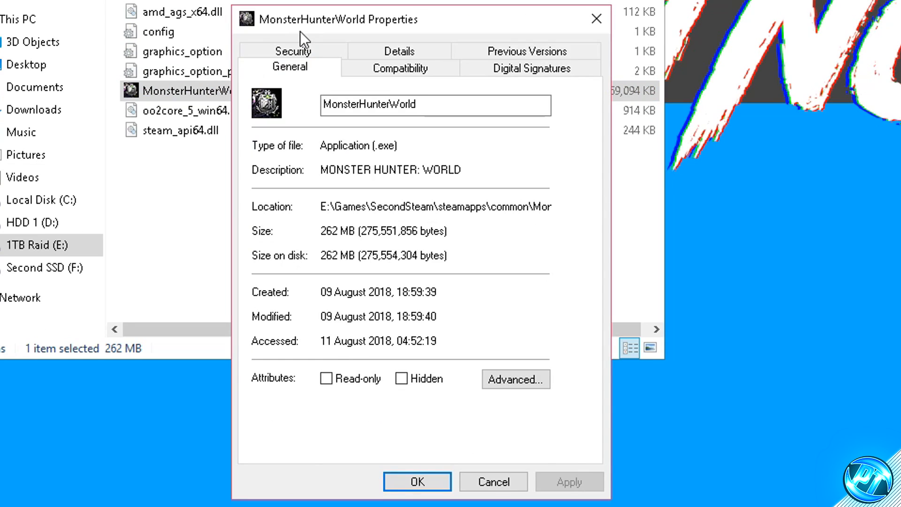
left_click(409, 64)
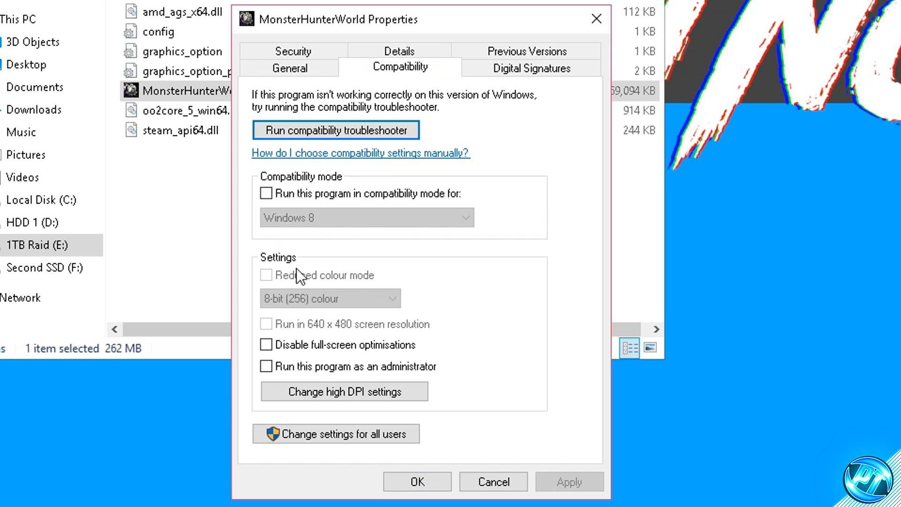
left_click(315, 344)
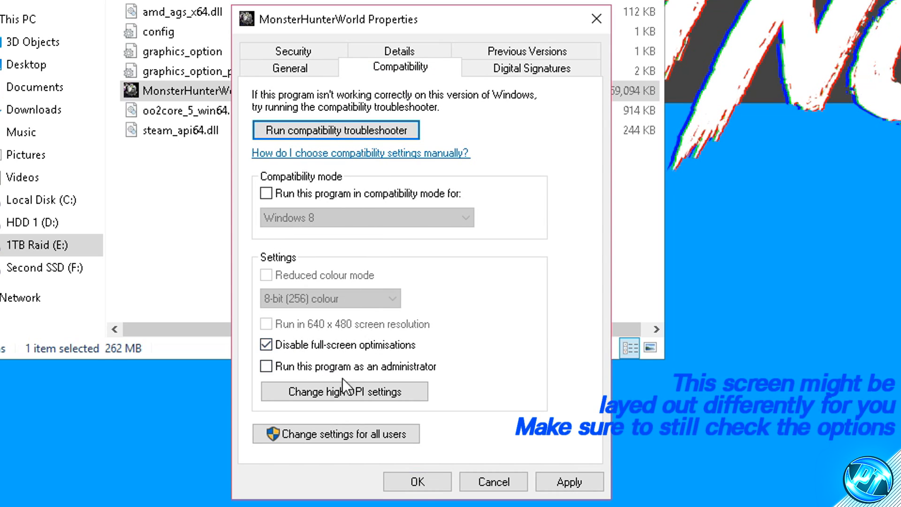
- Override the high DPI scaling behaviour with scaling performed by Application, and apply the MonsterHunterWorld compatibility settings
left_click(345, 393)
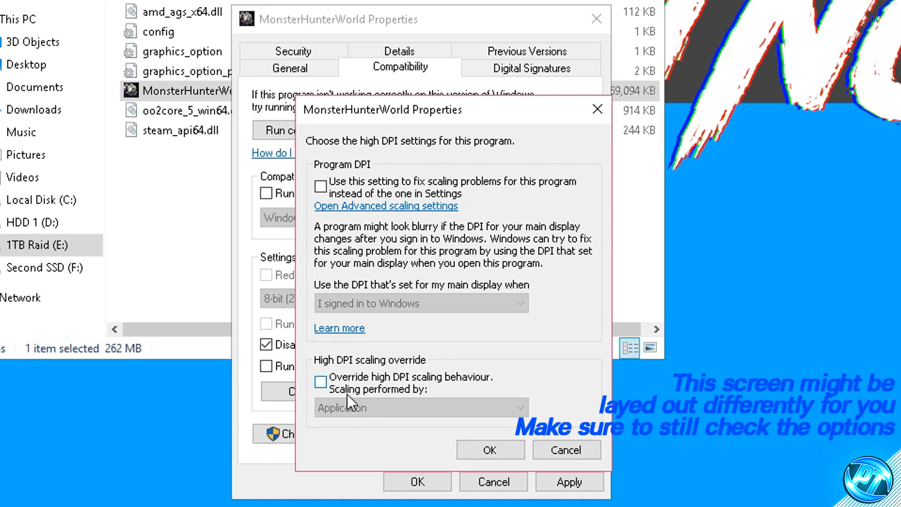
left_click(376, 381)
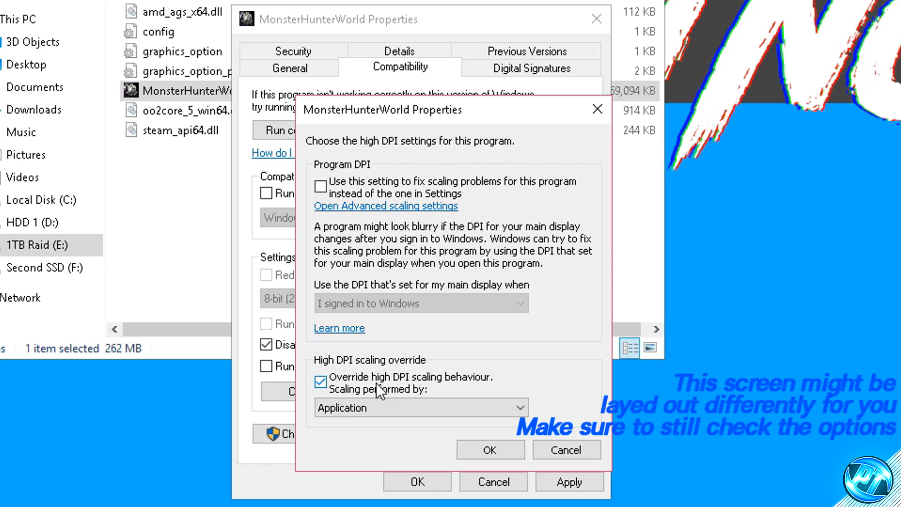
left_click(325, 382)
left_click(325, 383)
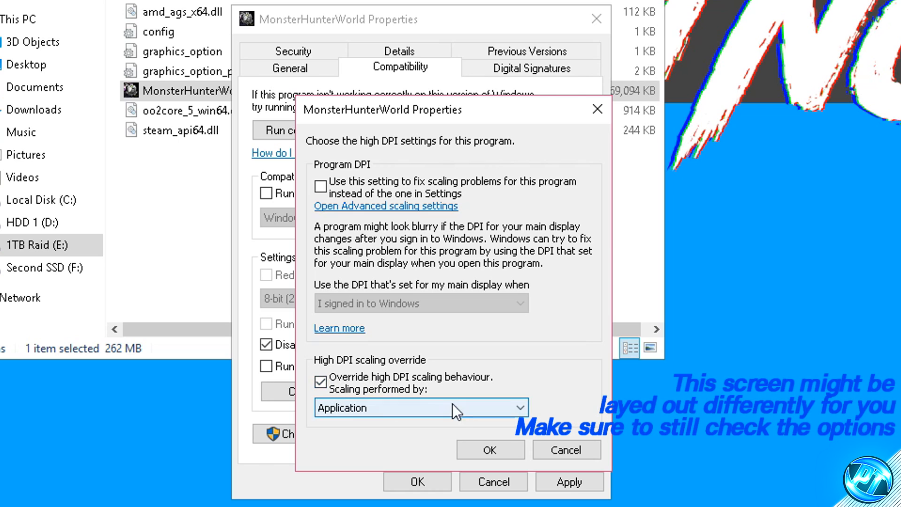
left_click(490, 451)
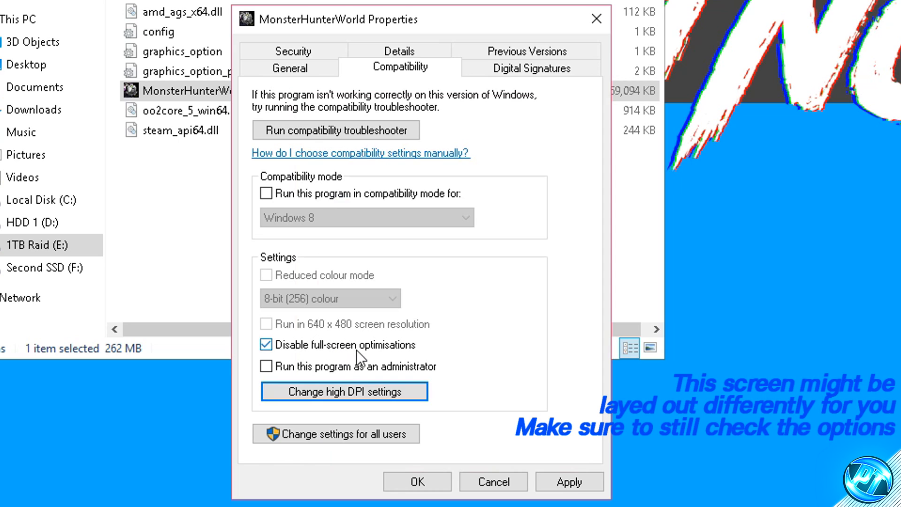
left_click(570, 481)
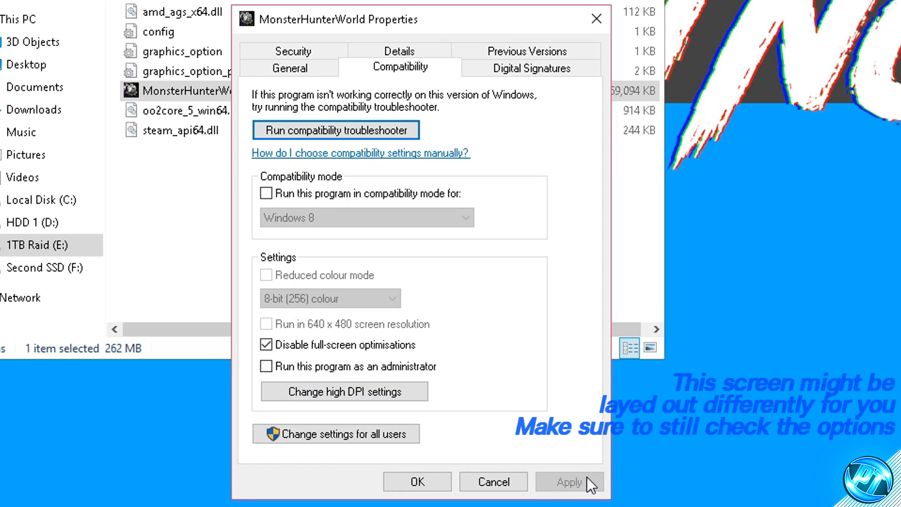
left_click(445, 484)
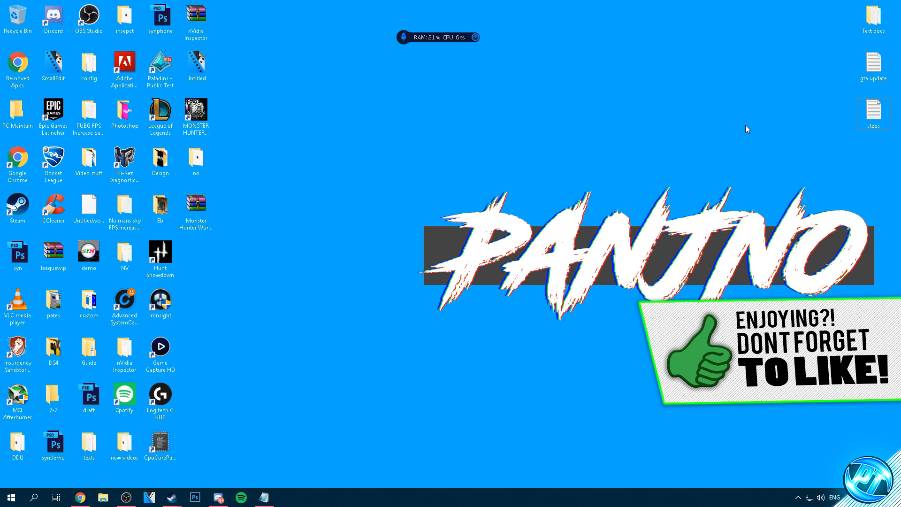
- Extract the Monster Hunter World FPS Pack archive onto the desktop and place the extracted folder beside it
left_click_drag(207, 203, 386, 201)
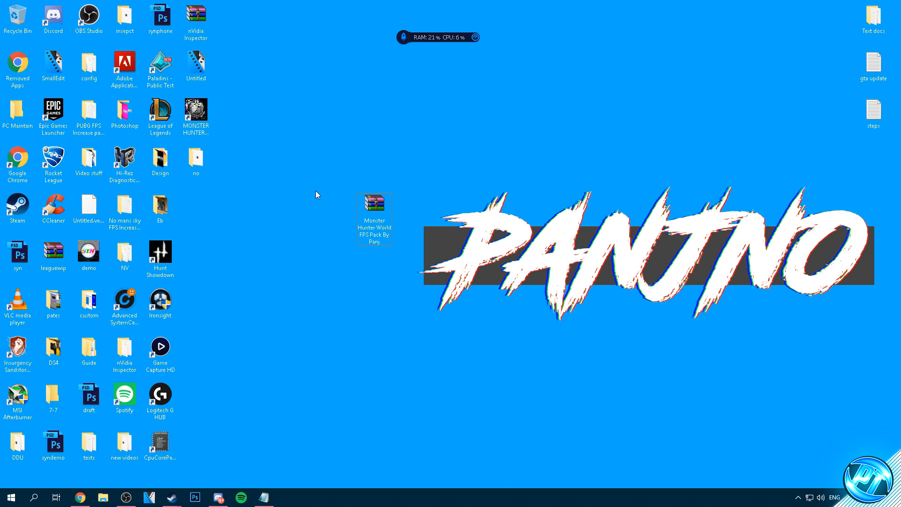
right_click(375, 208)
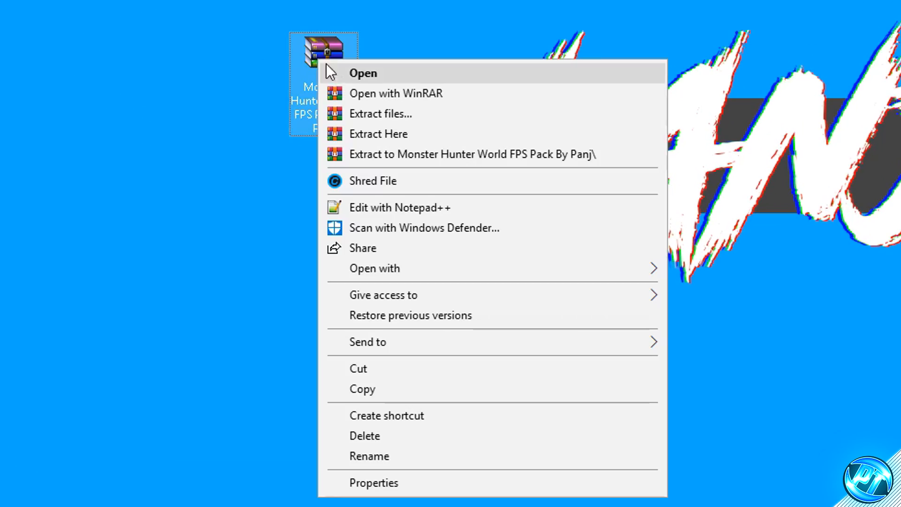
left_click(411, 138)
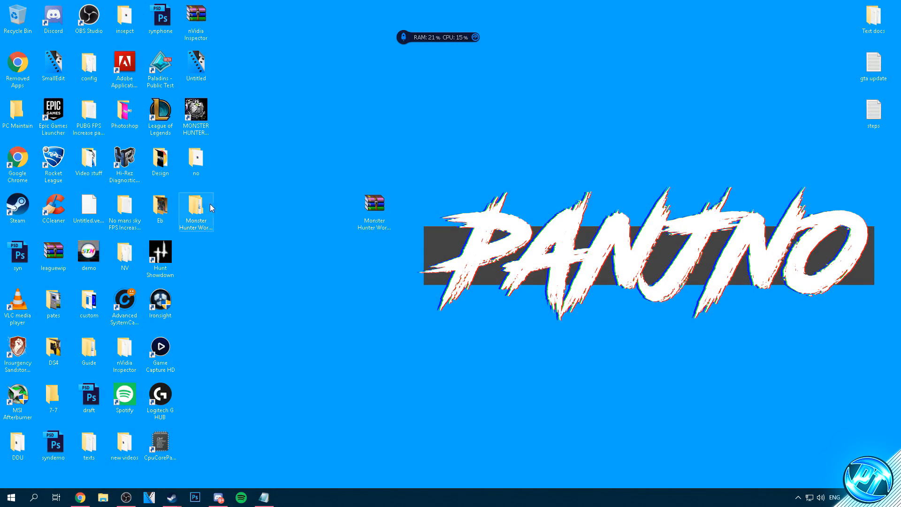
left_click_drag(212, 208, 350, 206)
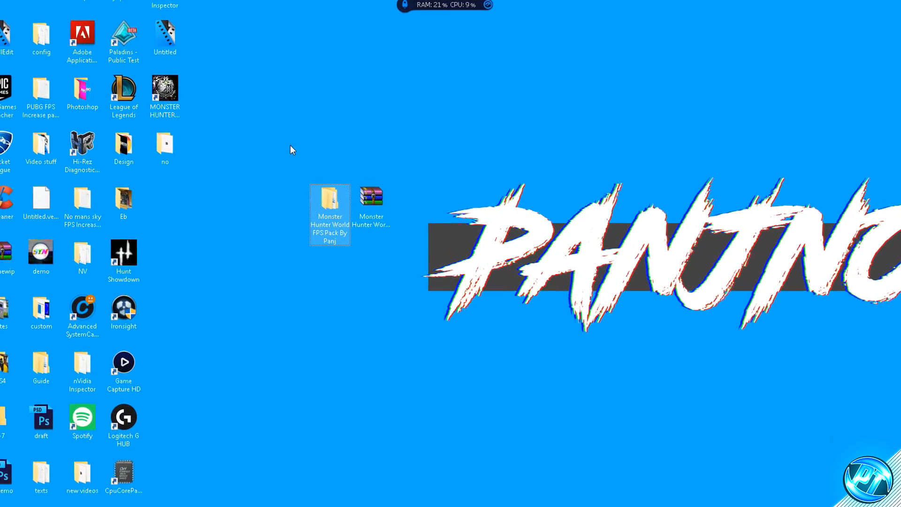
- Open the Configs folder inside the extracted Monster Hunter World FPS Pack folder
mouse_move(332, 201)
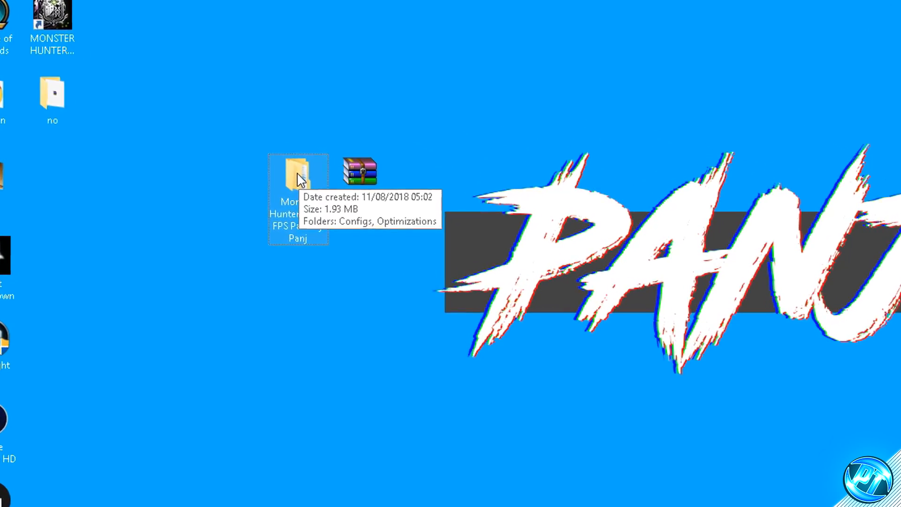
double_click(301, 180)
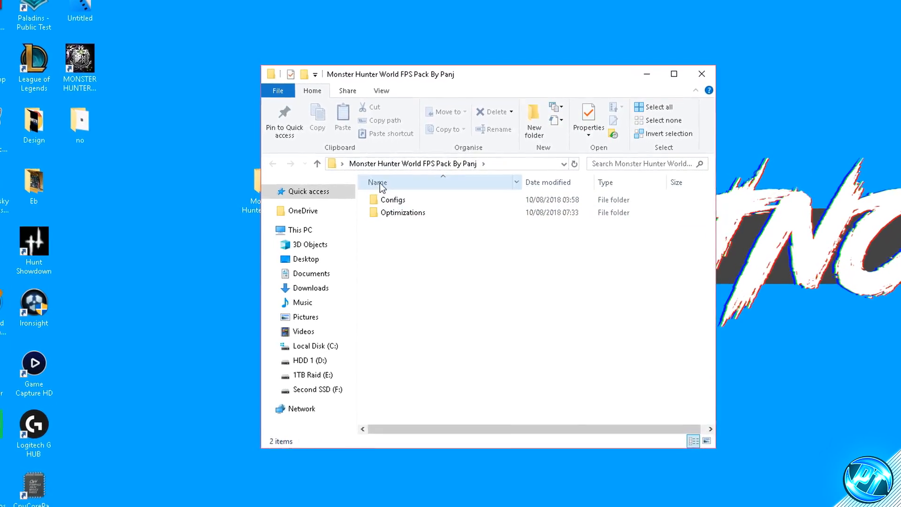
double_click(399, 198)
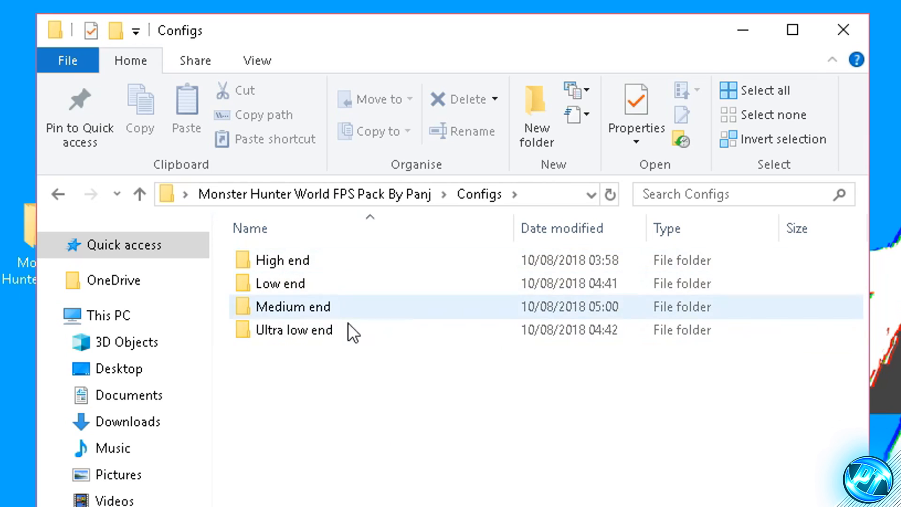
- Choose the High end folder among the config presets, open it and select its graphics_option file
left_click(342, 260)
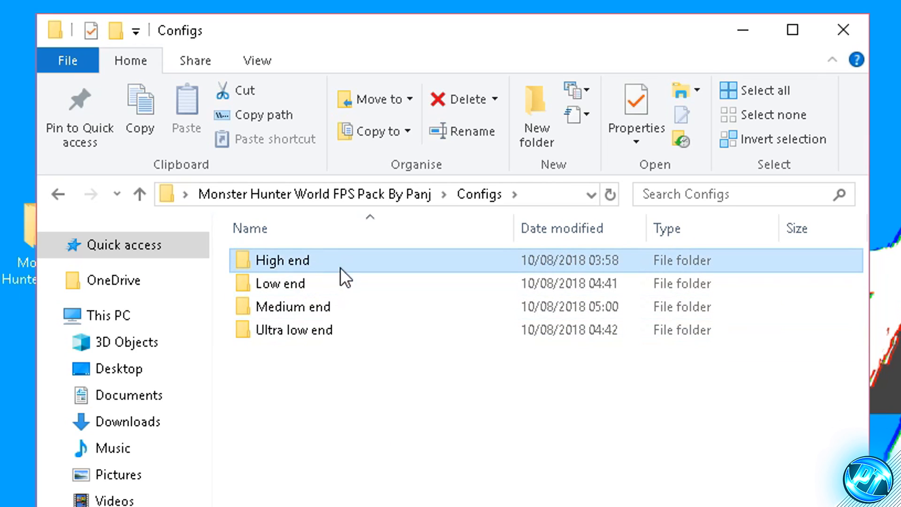
left_click(333, 285)
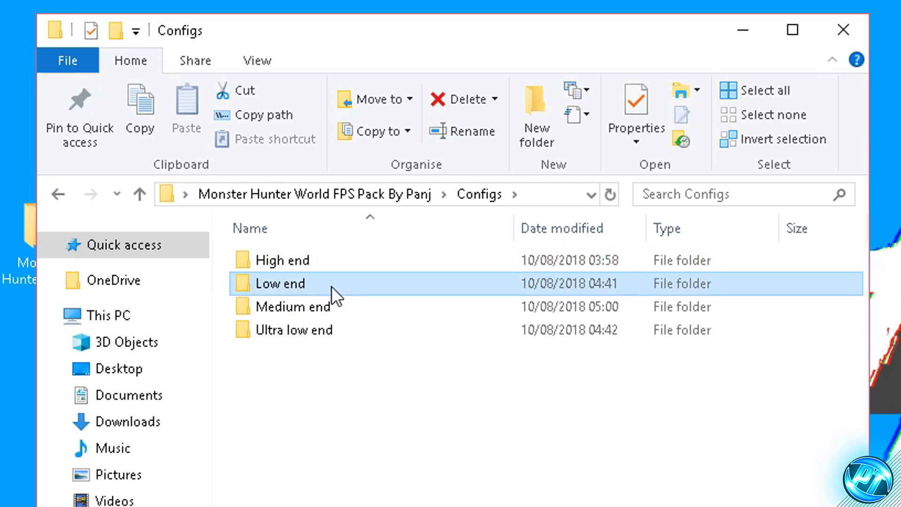
left_click(344, 314)
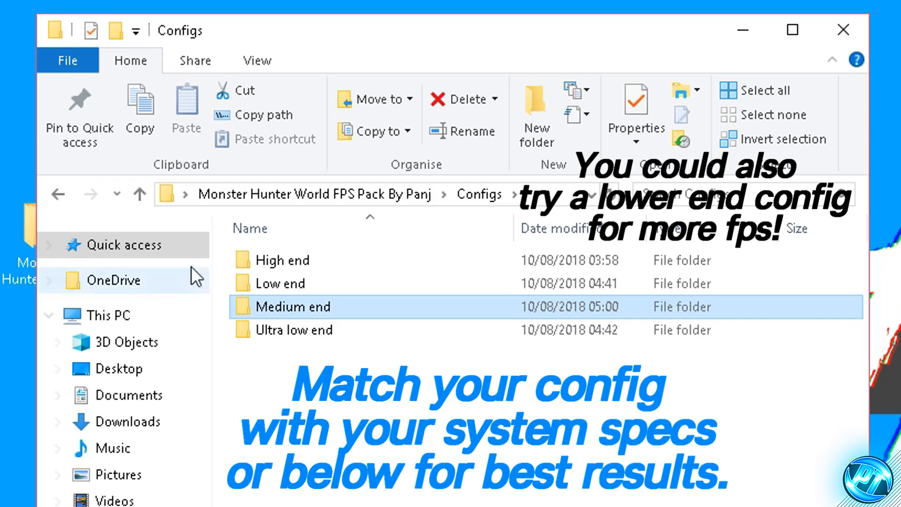
left_click(323, 283)
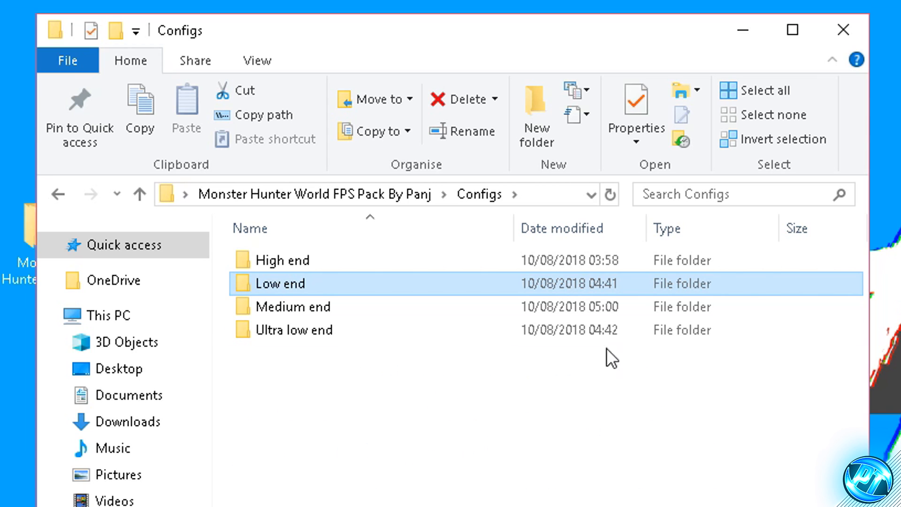
left_click(318, 262)
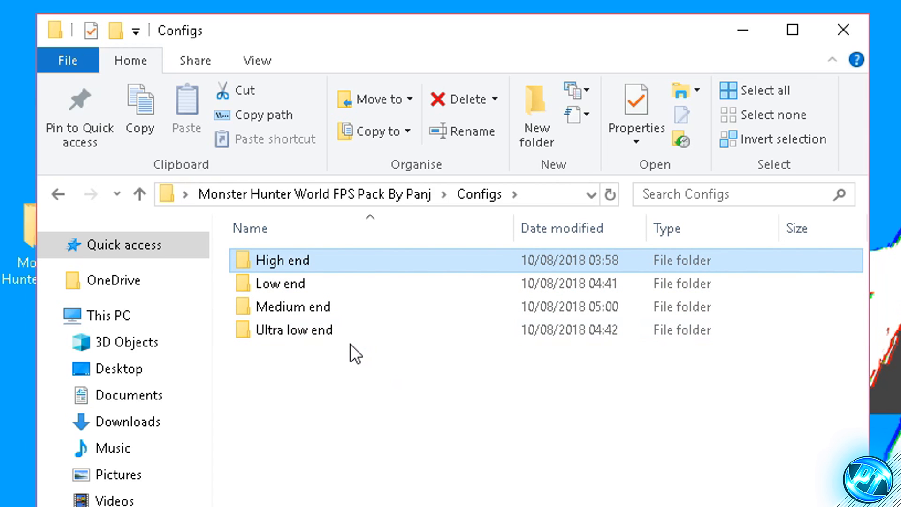
left_click(306, 287)
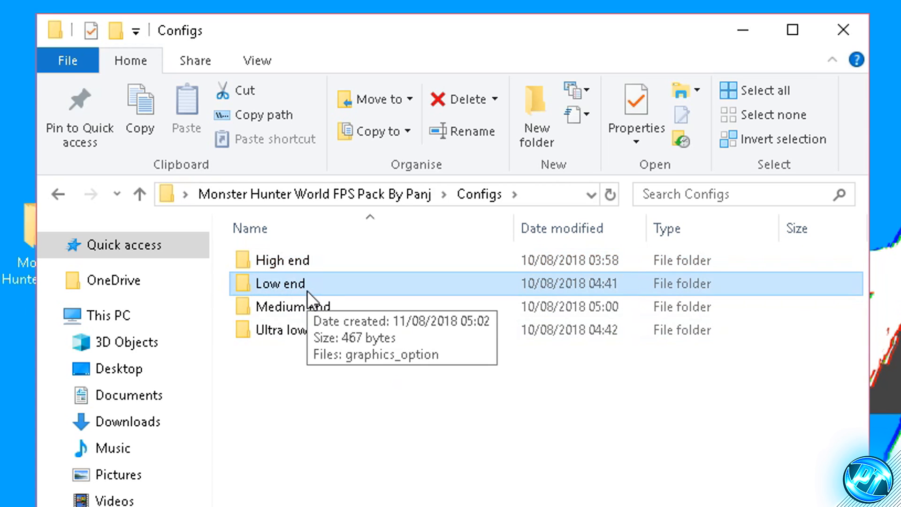
double_click(311, 262)
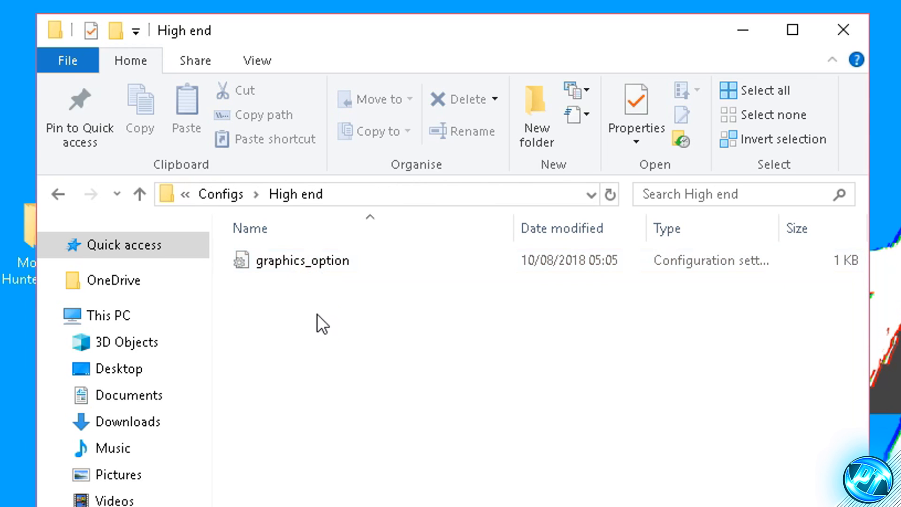
left_click(322, 267)
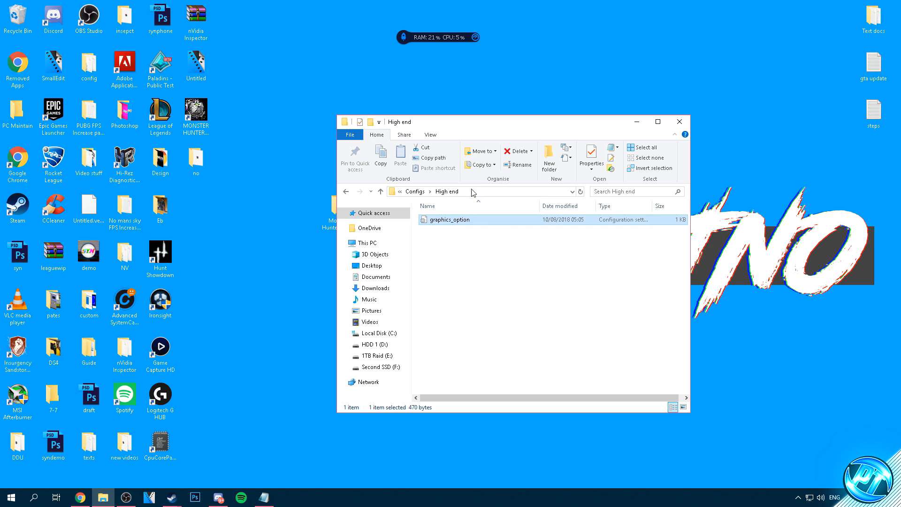
- Open MONSTER HUNTER: WORLD's local files folder from Steam again and place its window beside the High end config folder
left_click(637, 121)
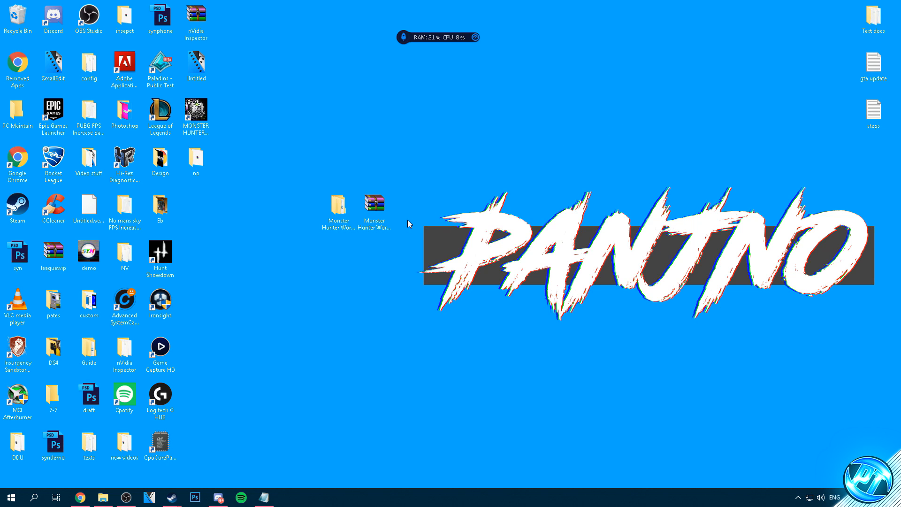
mouse_move(172, 497)
left_click(159, 465)
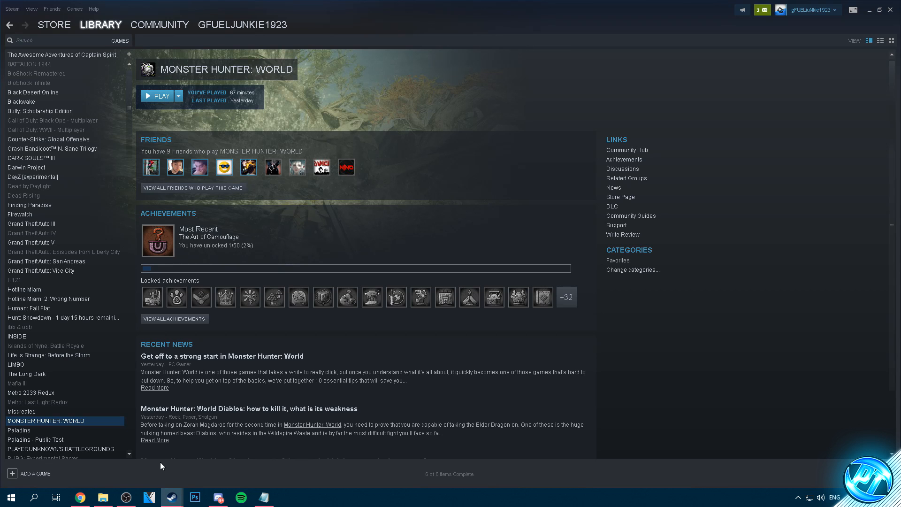
right_click(61, 421)
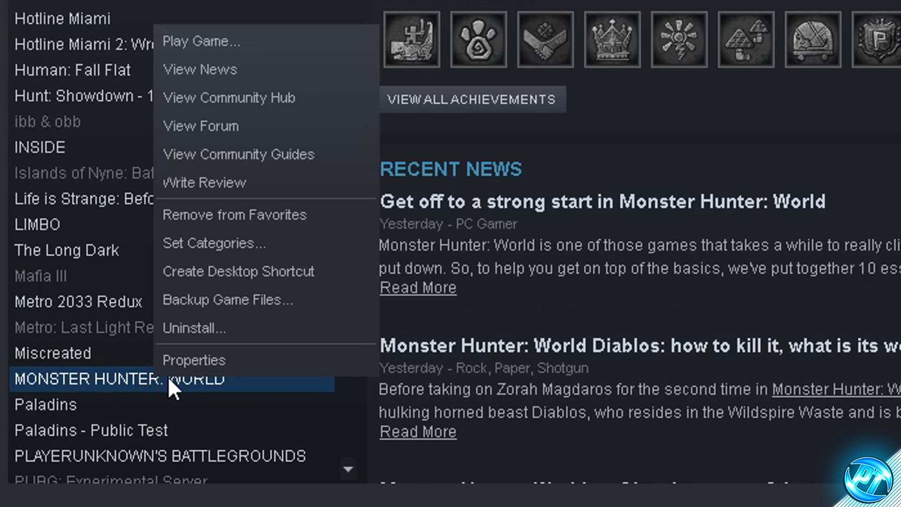
left_click(70, 415)
left_click(326, 124)
left_click(415, 123)
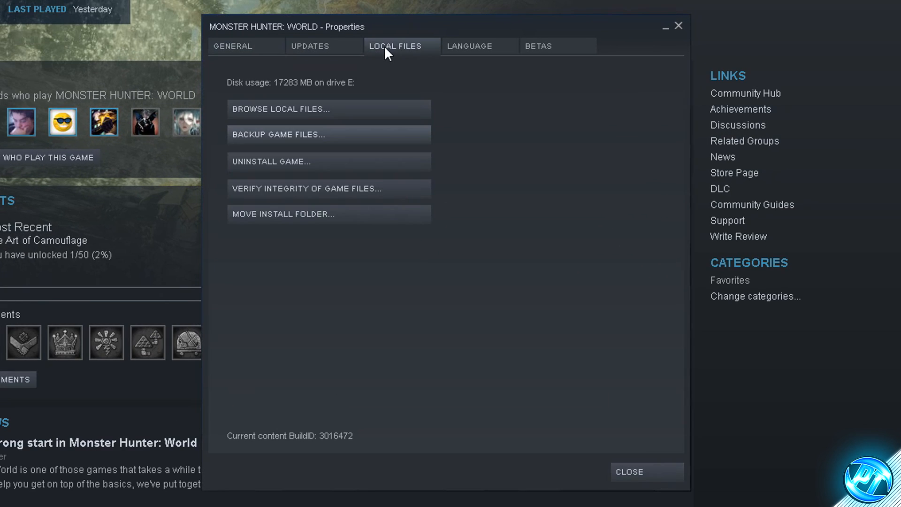
left_click(337, 108)
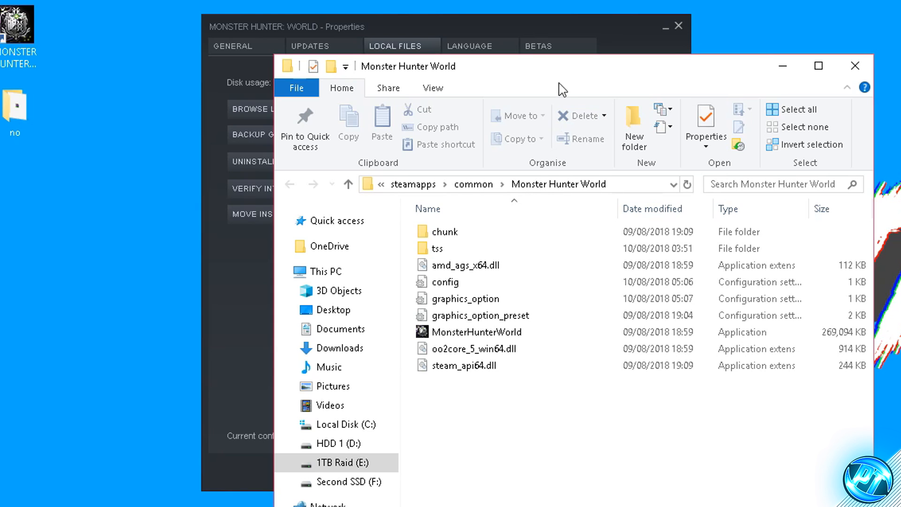
left_click(678, 26)
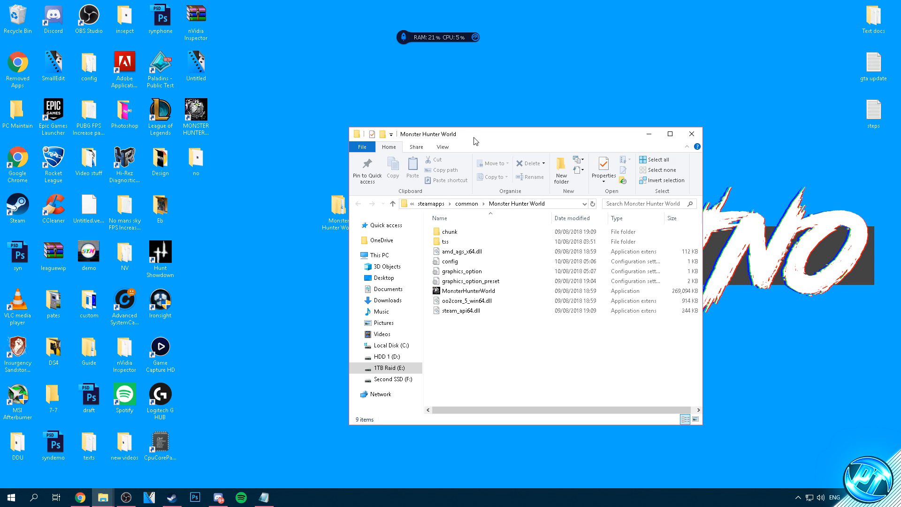
left_click_drag(476, 141, 186, 134)
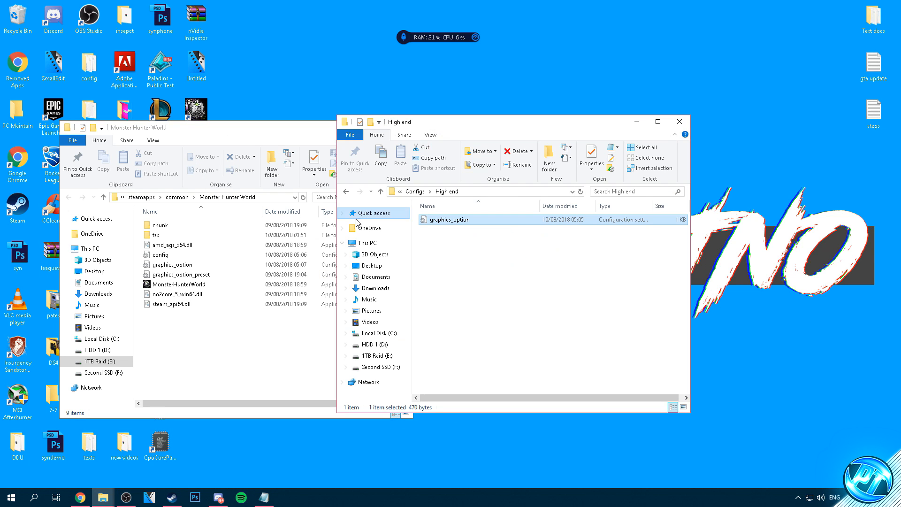
- Copy the High end graphics_option file into the Monster Hunter World folder, replacing the existing file, and close both folder windows
left_click_drag(426, 123, 564, 123)
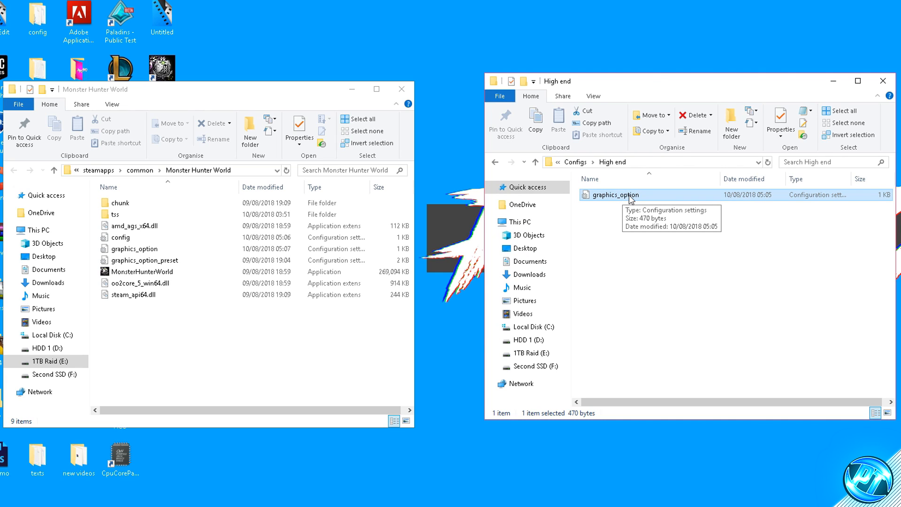
left_click_drag(624, 198, 208, 313)
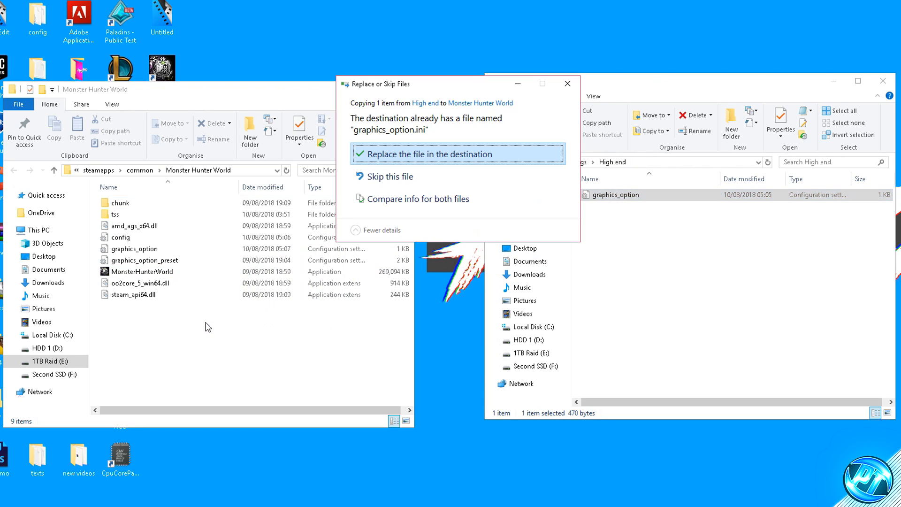
left_click(440, 155)
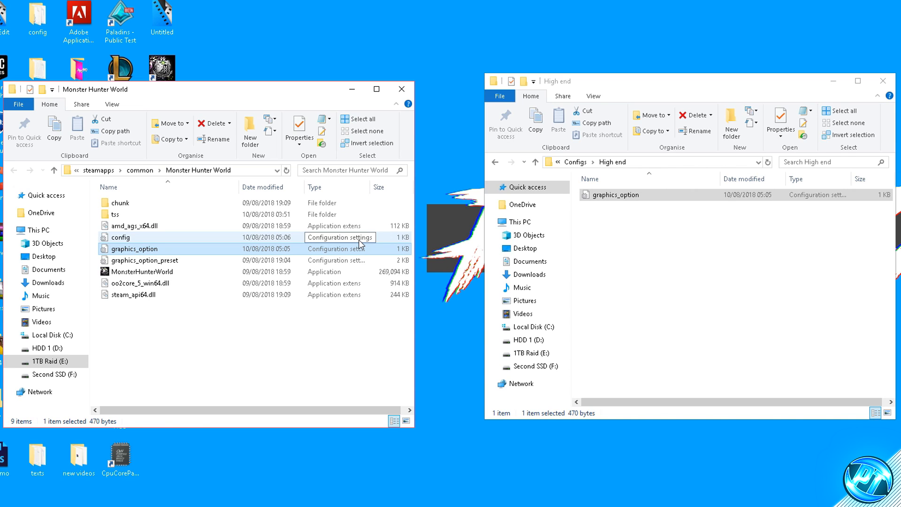
left_click(402, 89)
left_click(883, 81)
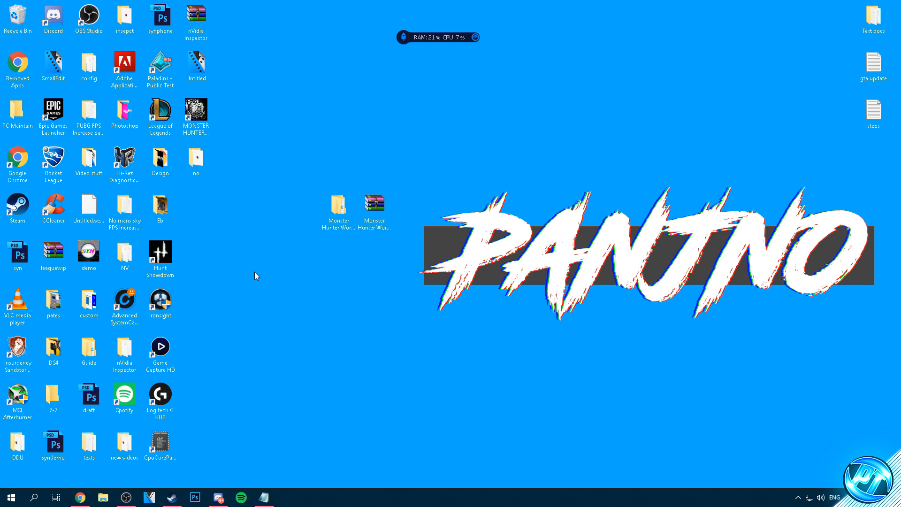
- Find the Windows power plan settings, go to the Power Options overview and show the additional plans
left_click(3, 501)
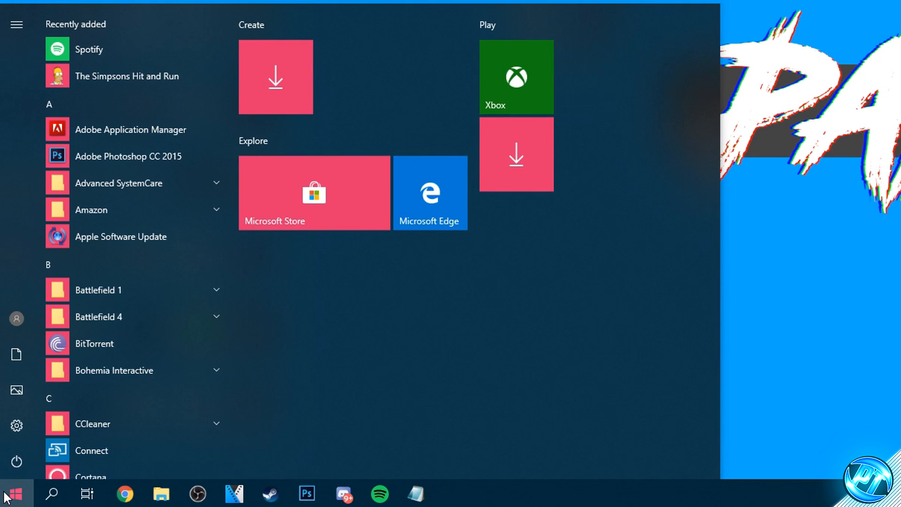
type("power")
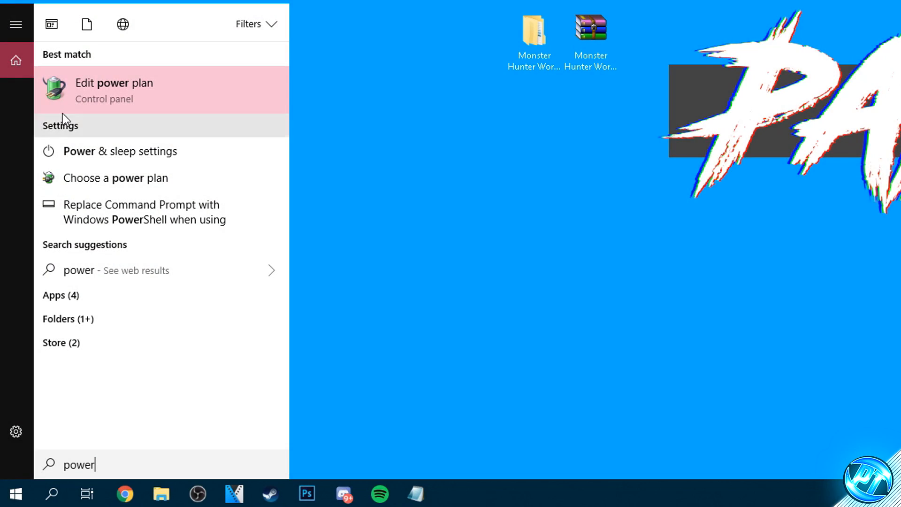
left_click(54, 89)
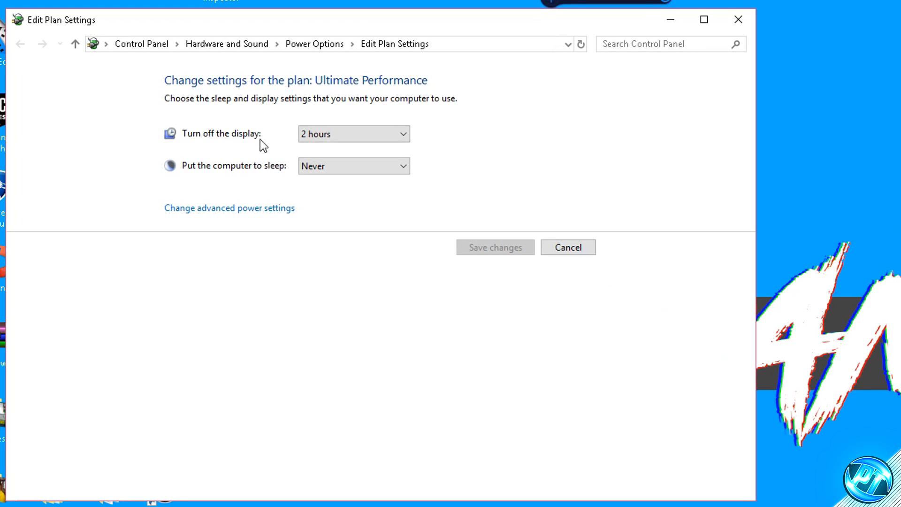
left_click(319, 44)
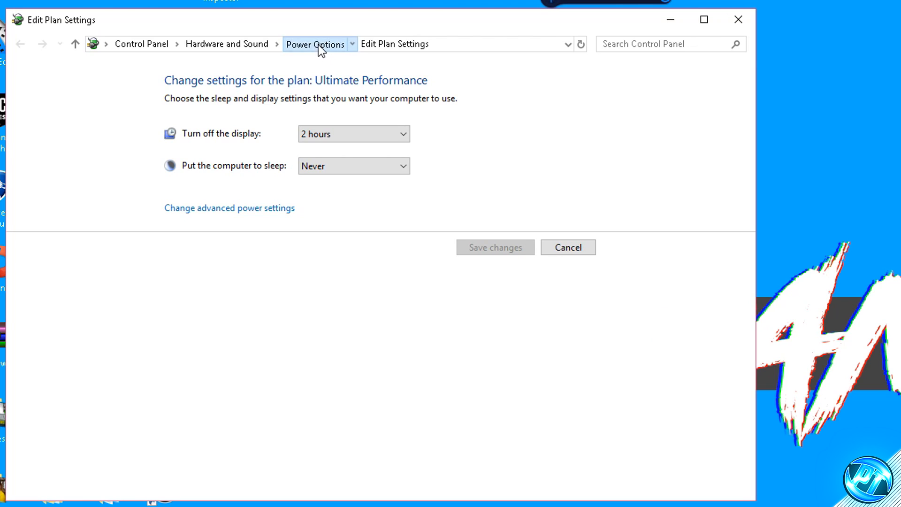
left_click(597, 233)
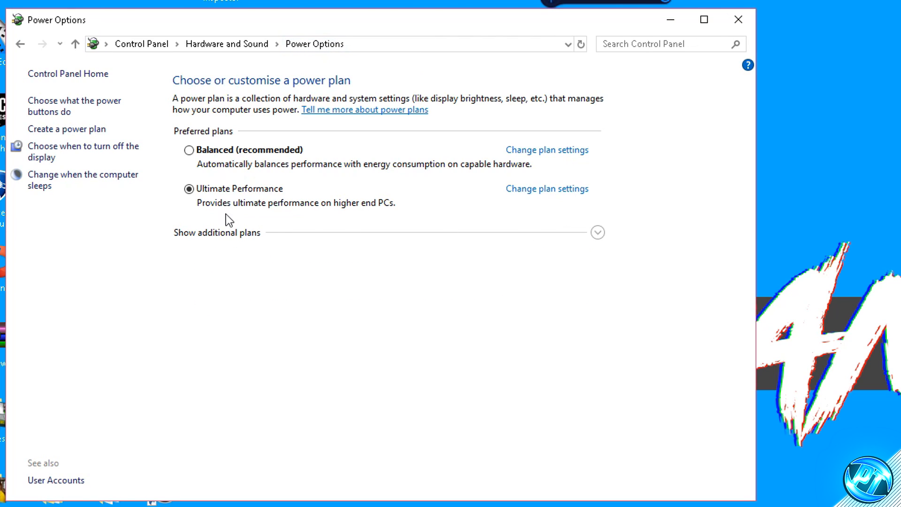
left_click(188, 234)
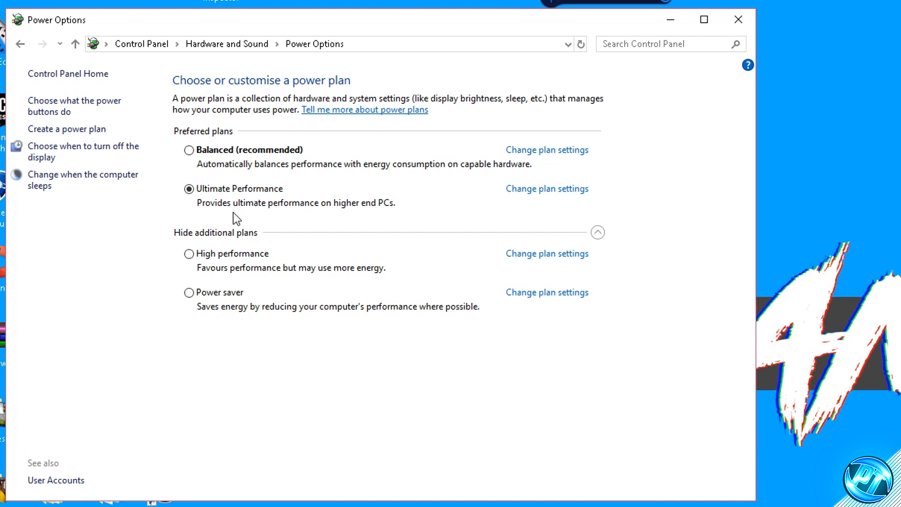
- Make Ultimate Performance the selected power plan and open its advanced power settings
left_click(210, 263)
left_click(190, 191)
left_click(190, 254)
left_click(190, 190)
left_click(548, 190)
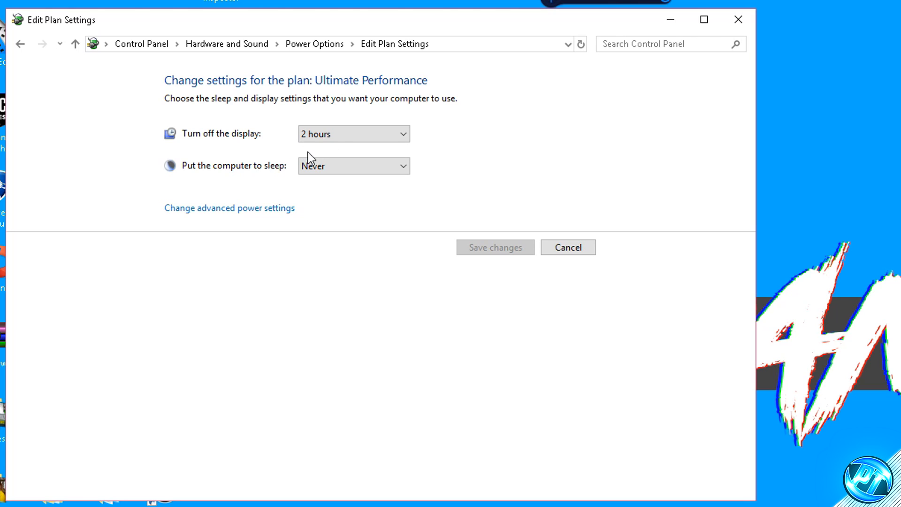
left_click(216, 211)
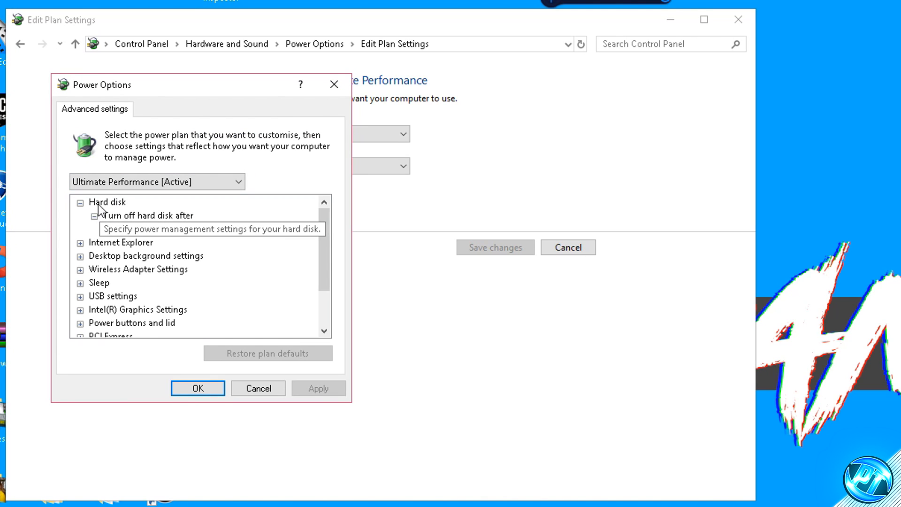
- Set Turn off hard disk after to 0 minutes for the Ultimate Performance plan and apply it
left_click(131, 215)
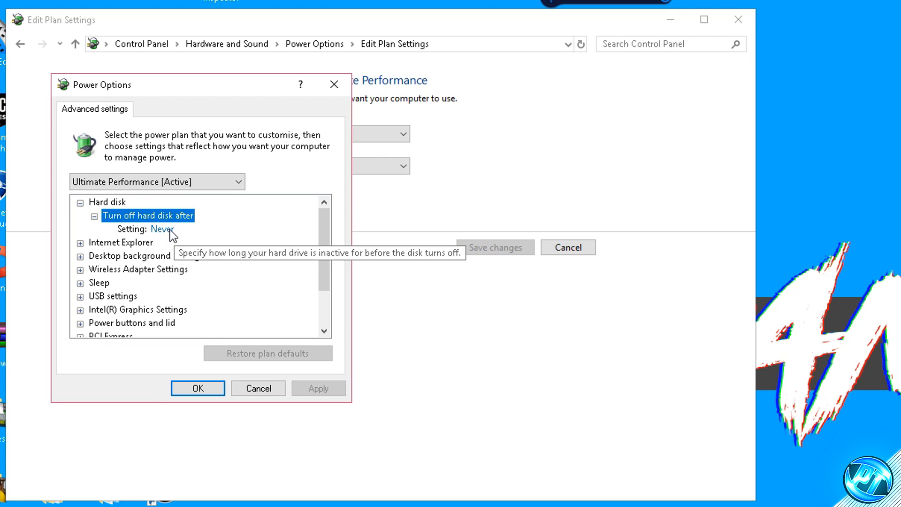
left_click(166, 231)
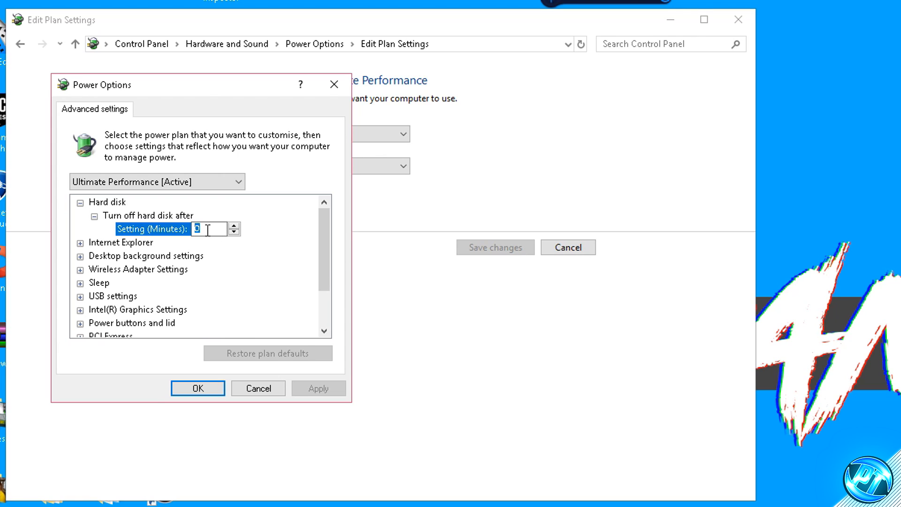
type("0")
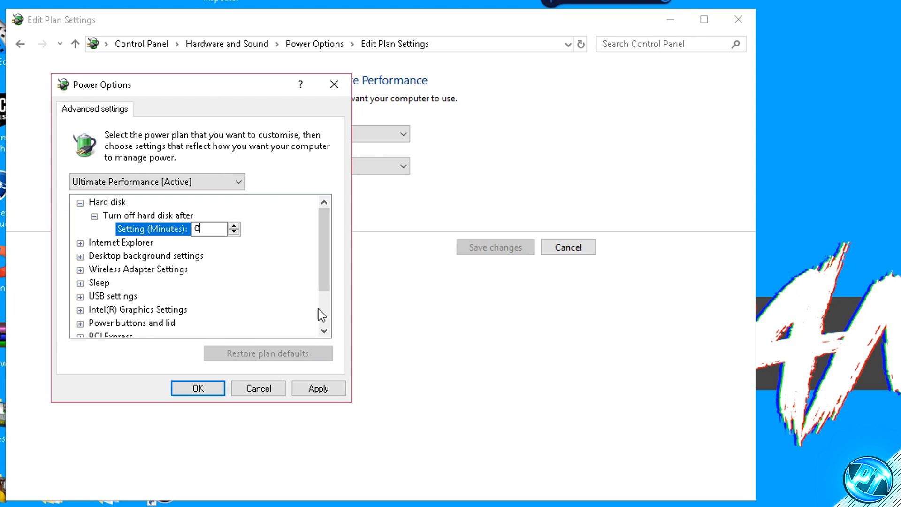
left_click(329, 388)
- Set the minimum processor state to 100% under Processor power management, apply it and close the power settings
left_click_drag(319, 228, 317, 270)
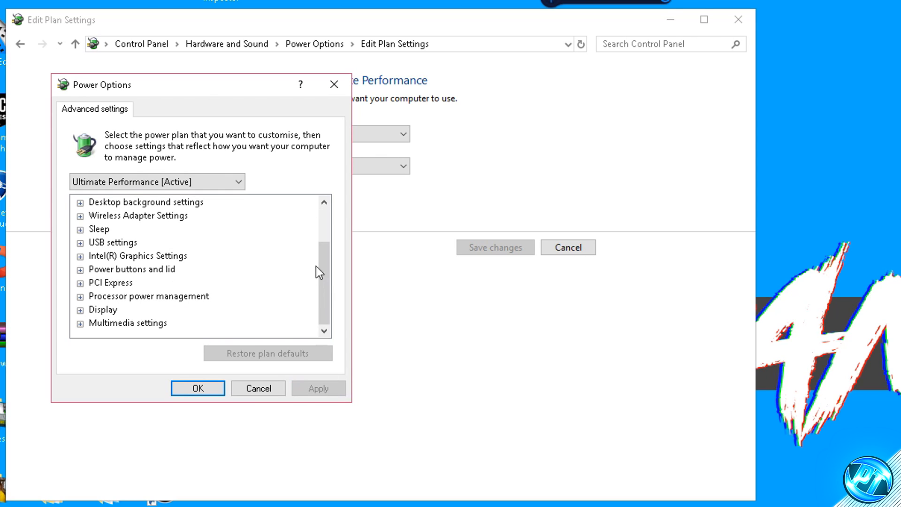
left_click(81, 297)
left_click(94, 297)
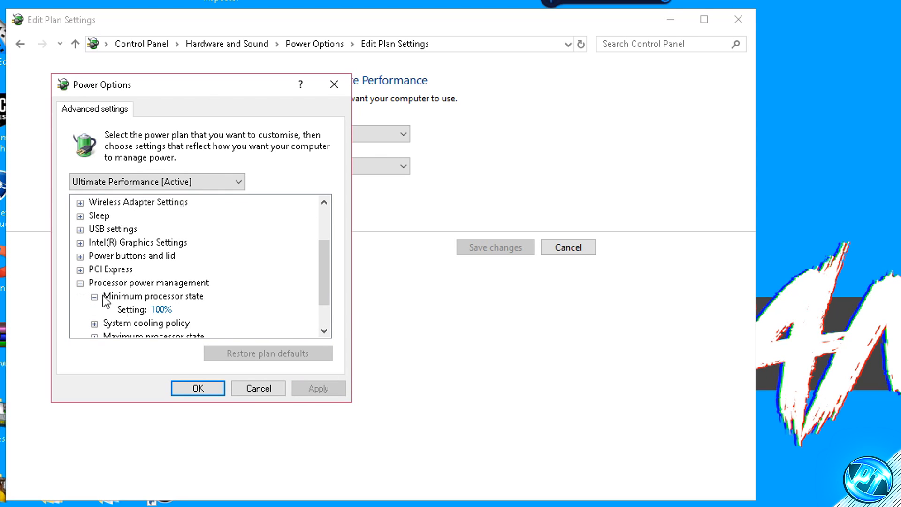
scroll(95, 296, "down", 1)
left_click(94, 296)
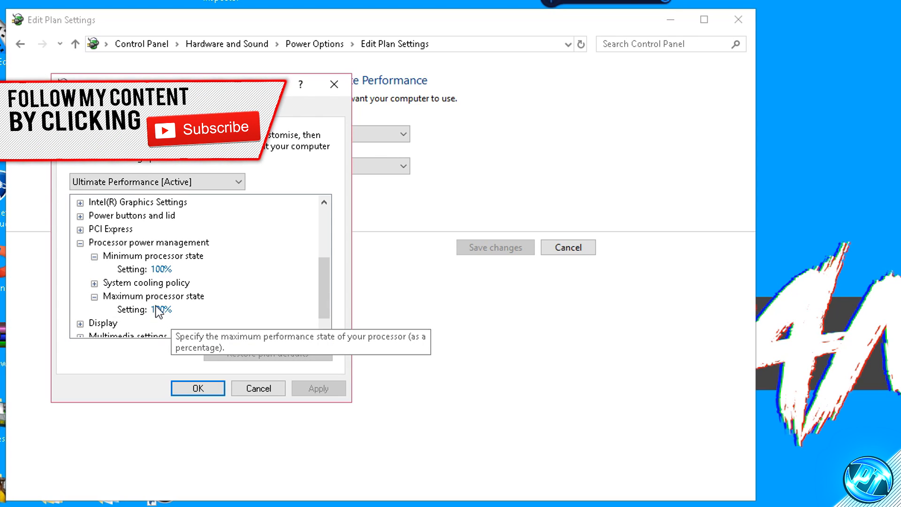
left_click(162, 270)
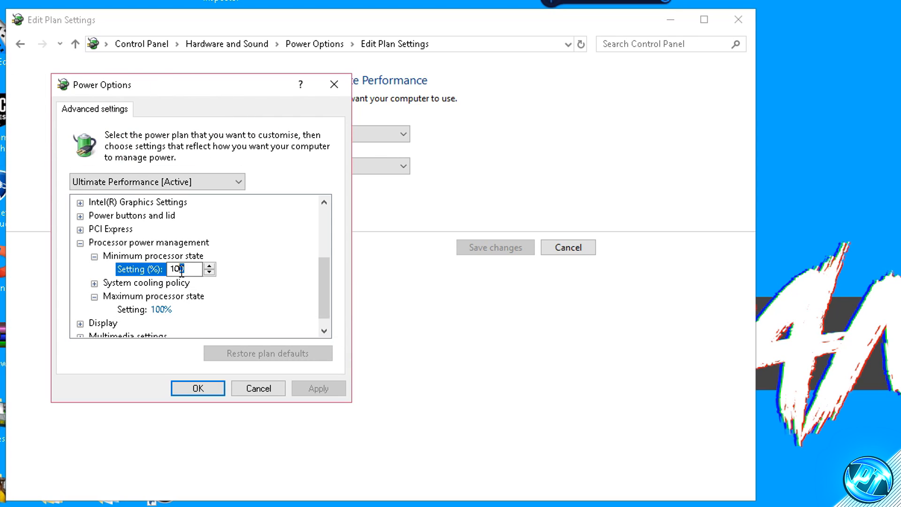
type("100")
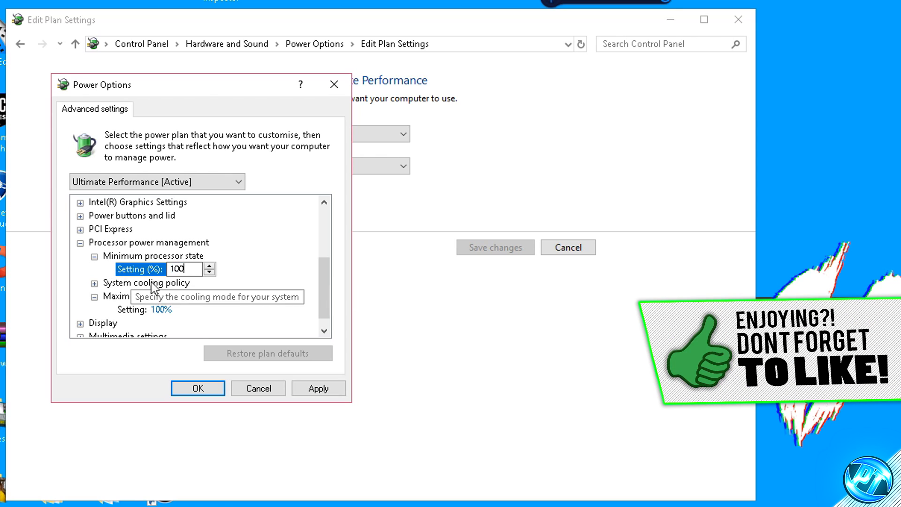
left_click(307, 387)
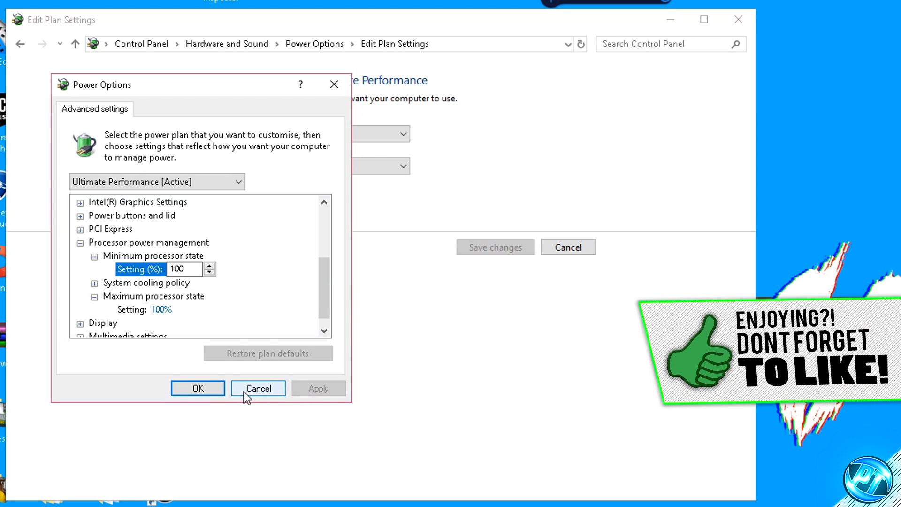
left_click(207, 388)
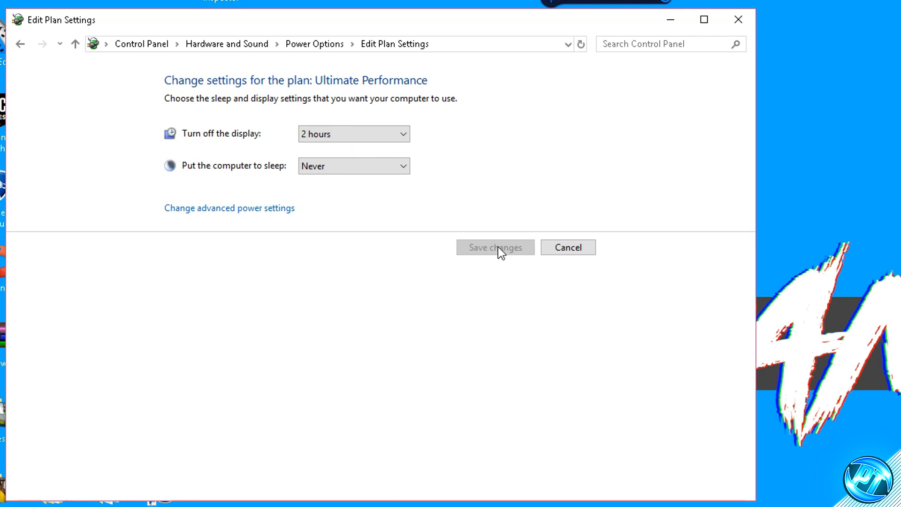
left_click(741, 21)
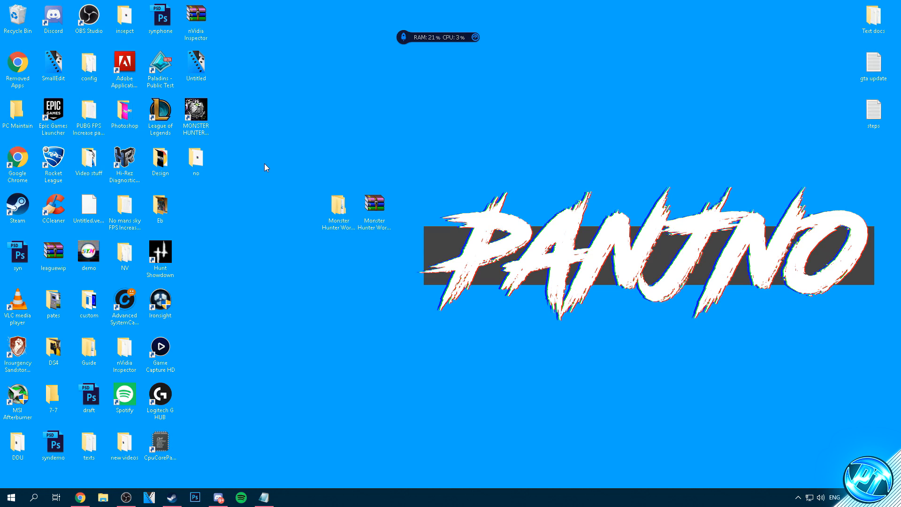
- Launch the CpuCoreParkingSetup-2.1.1.0 installer from the FPS pack's Optimizations folder and minimise the folder window
double_click(338, 208)
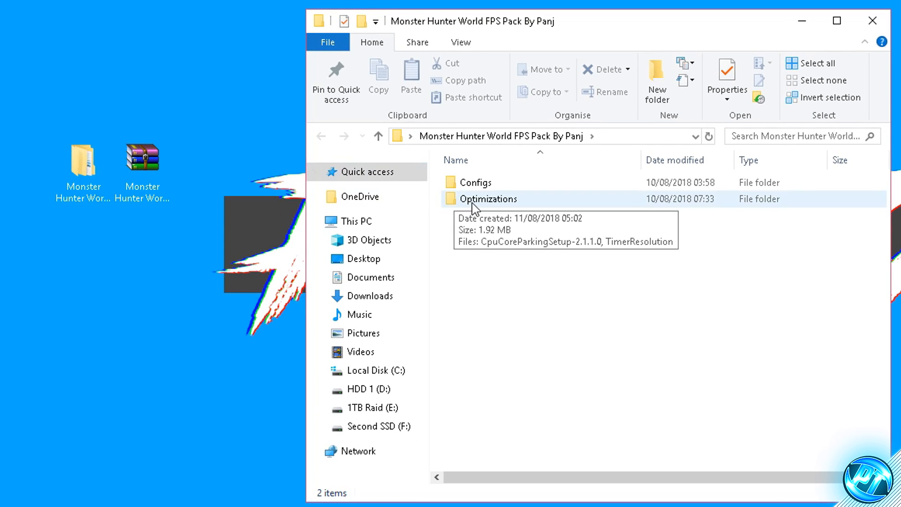
double_click(475, 205)
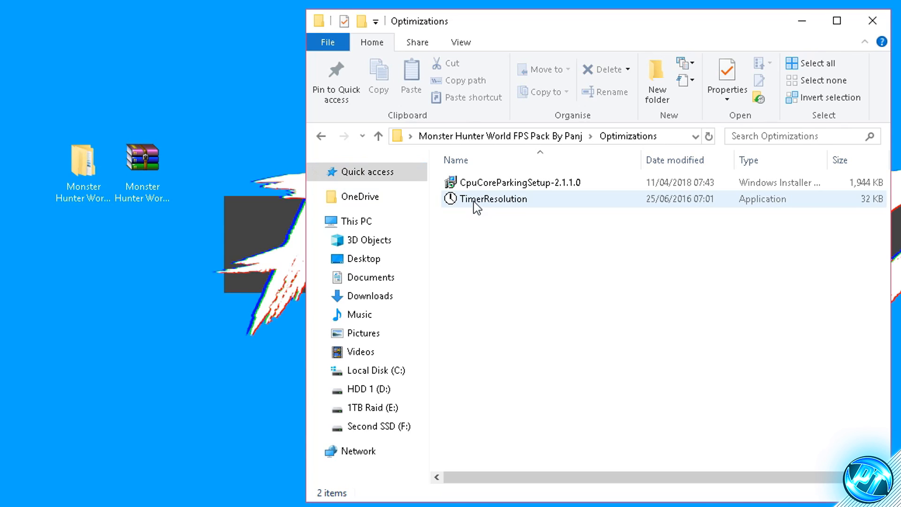
left_click(507, 185)
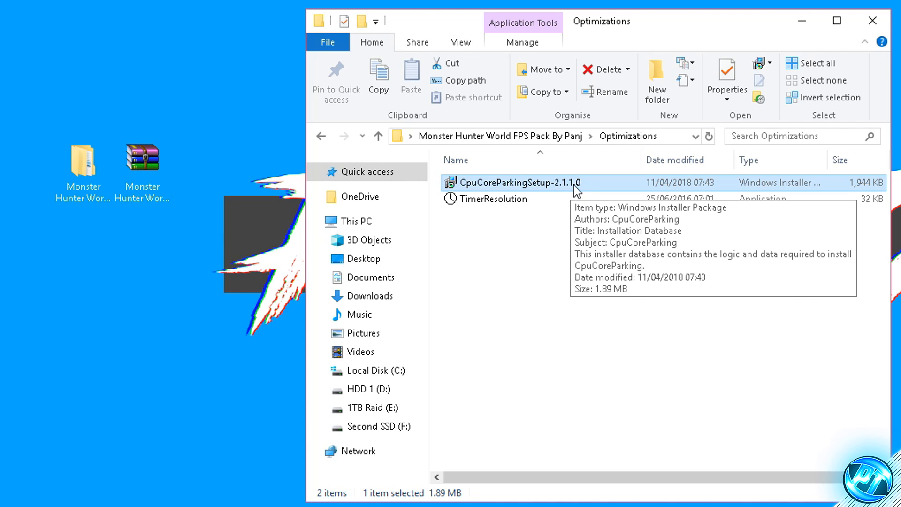
double_click(517, 182)
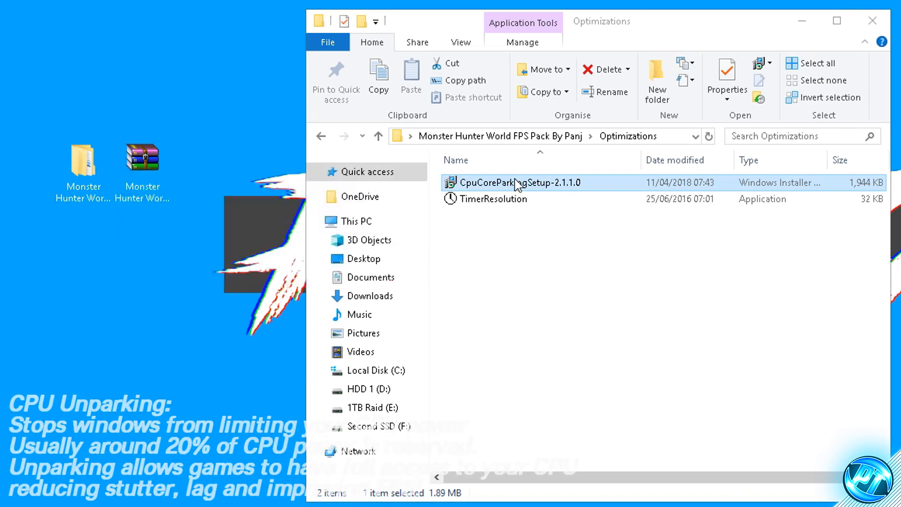
left_click(802, 21)
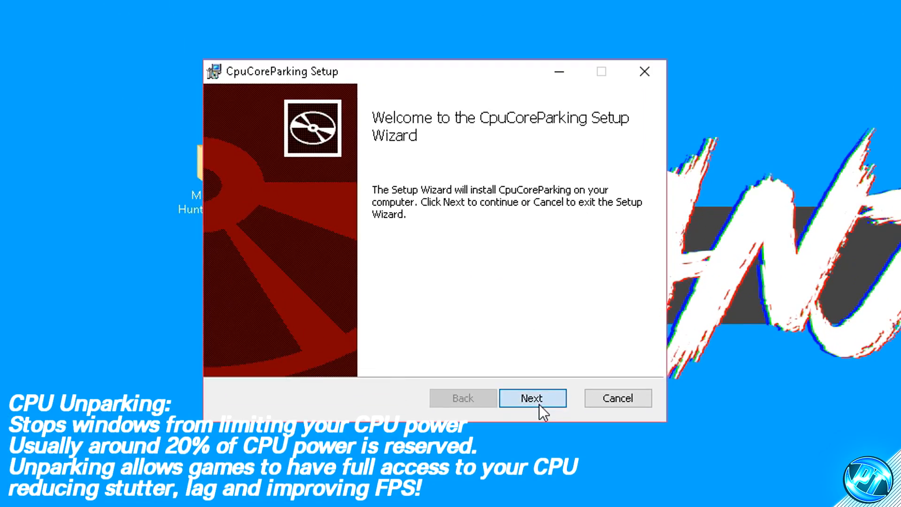
- Install CpuCoreParking, accepting the license agreement, and finish the setup with Launch CpuCoreParking3.exe enabled
left_click(540, 405)
left_click(337, 356)
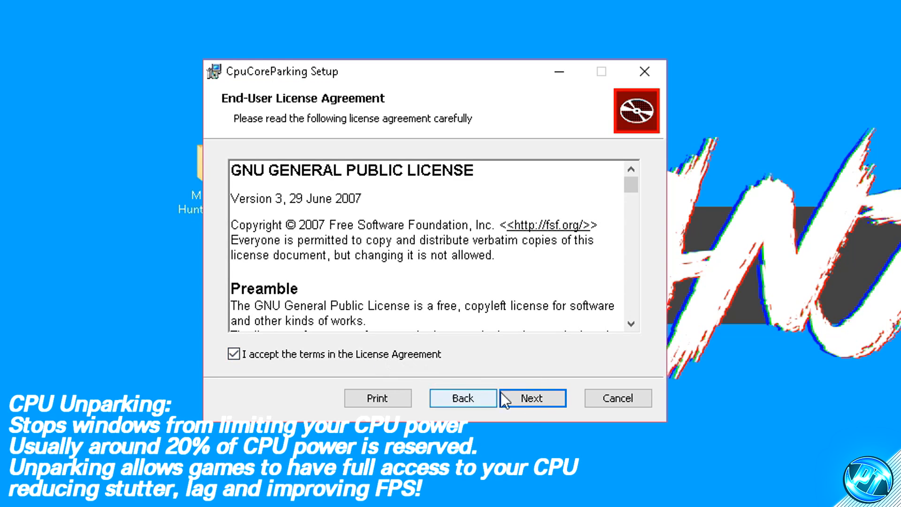
left_click(533, 401)
left_click(533, 400)
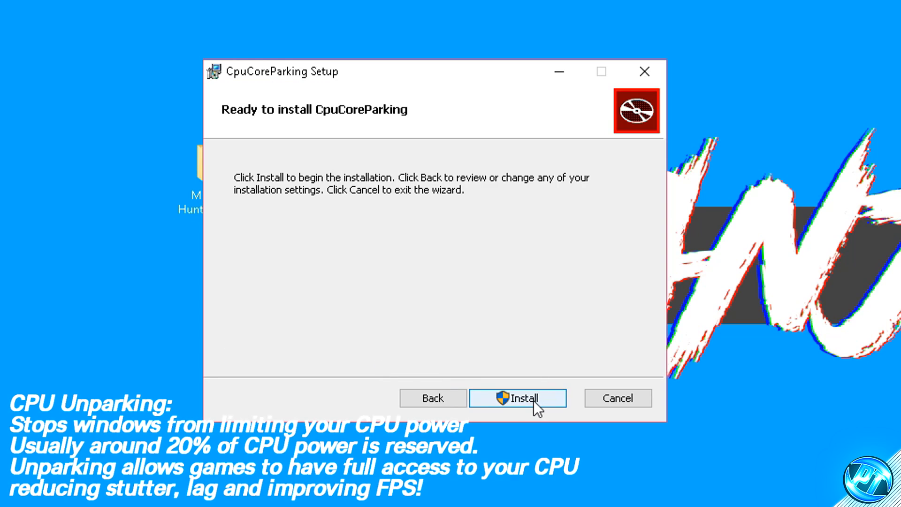
left_click(535, 397)
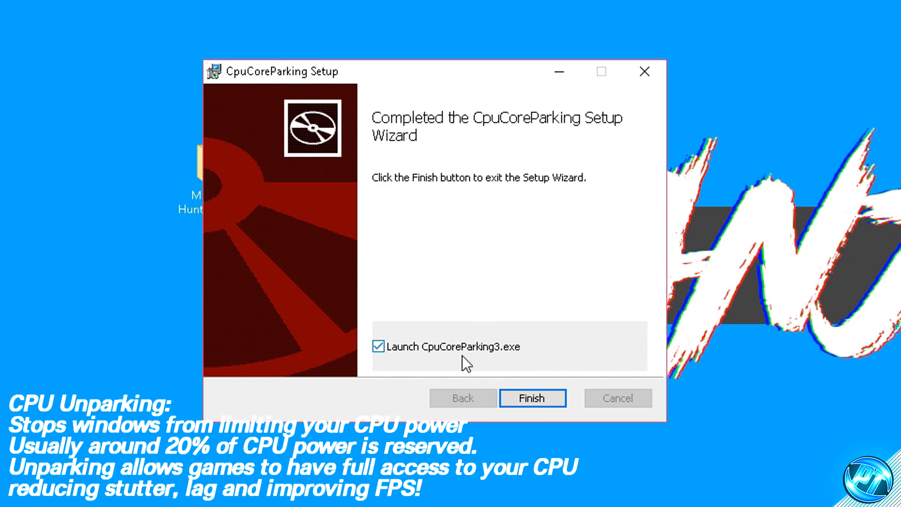
left_click(551, 398)
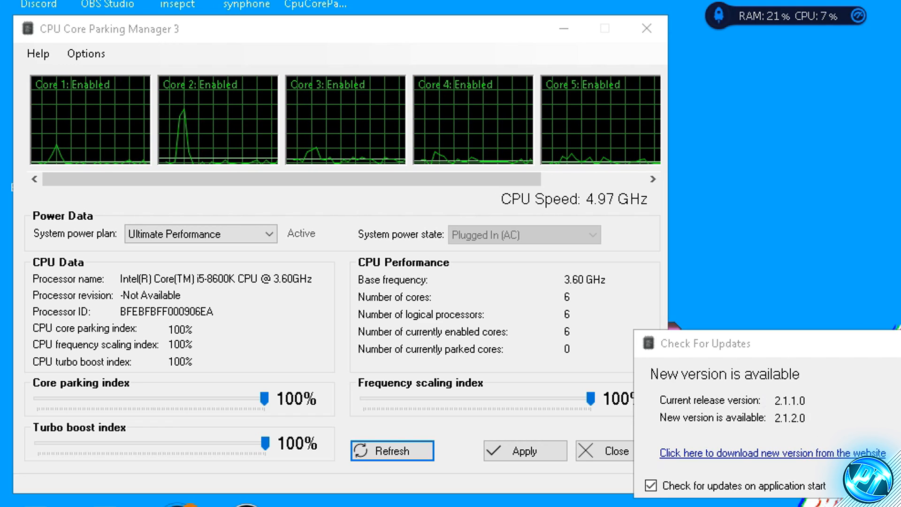
- Dismiss the update notice and choose High performance as the system power plan in CPU Core Parking Manager 3
left_click(900, 344)
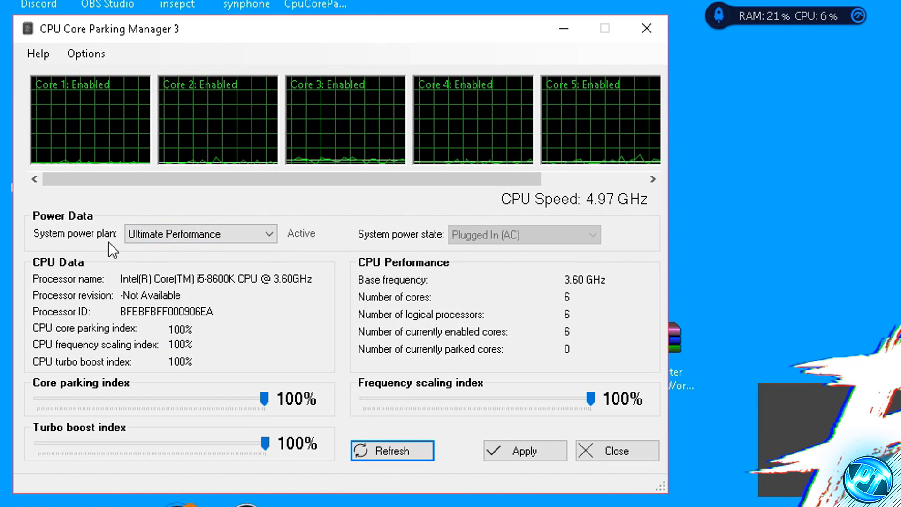
left_click(228, 235)
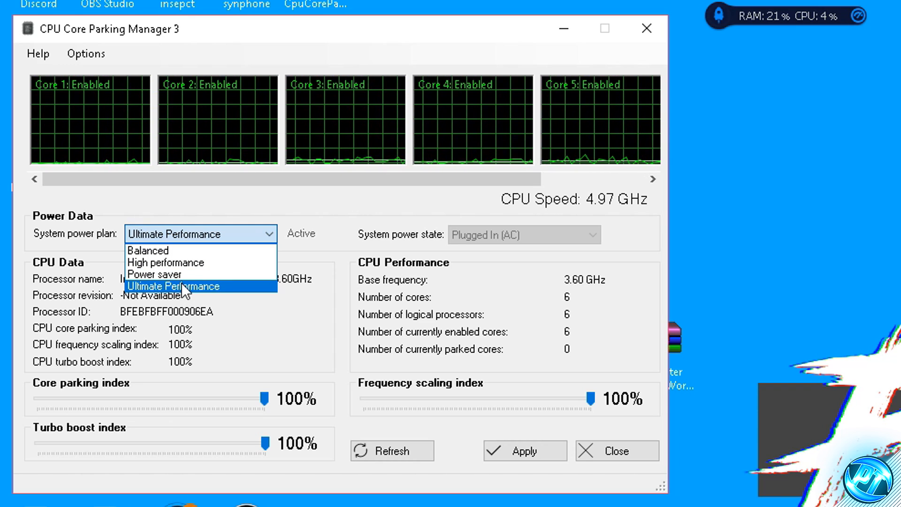
left_click(172, 264)
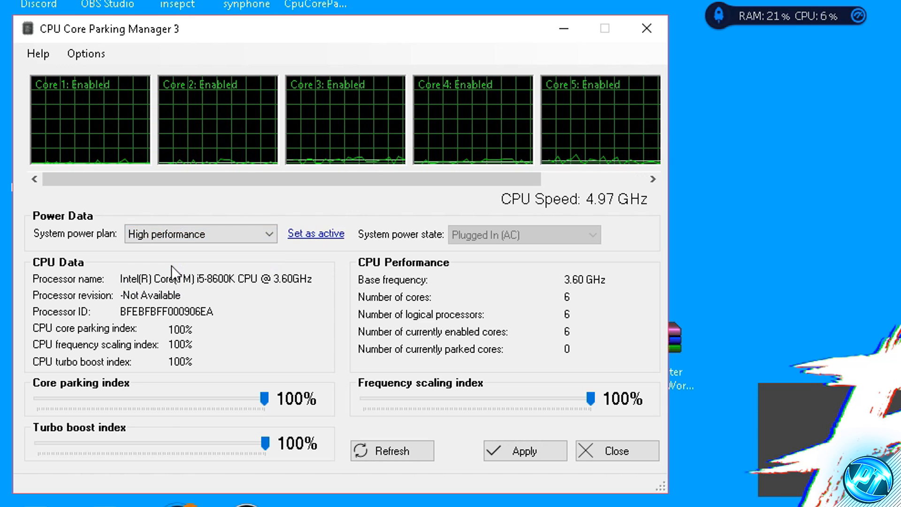
- Choose Ultimate Performance as the system power plan and set the core parking, frequency scaling and turbo boost indexes to 100%
left_click(183, 232)
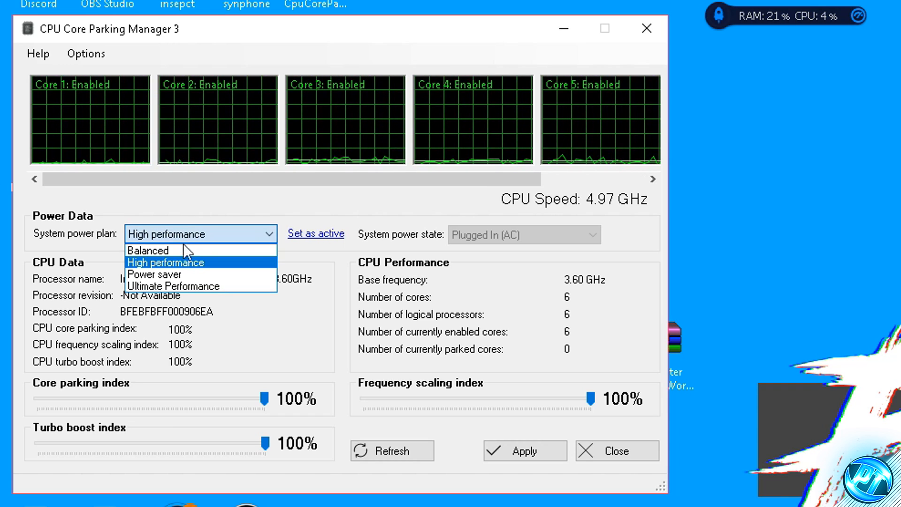
left_click(193, 282)
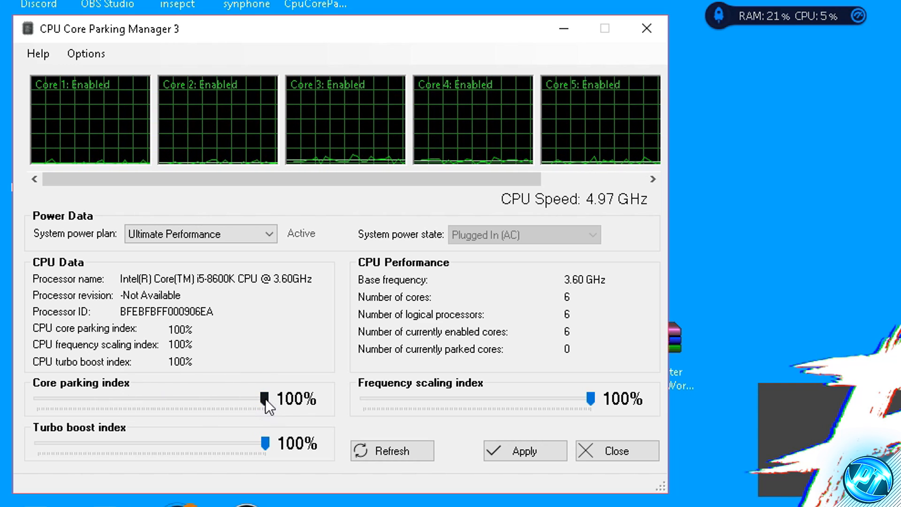
mouse_move(266, 399)
left_mouse_down()
mouse_move(182, 393)
mouse_move(160, 402)
mouse_move(266, 394)
left_mouse_up()
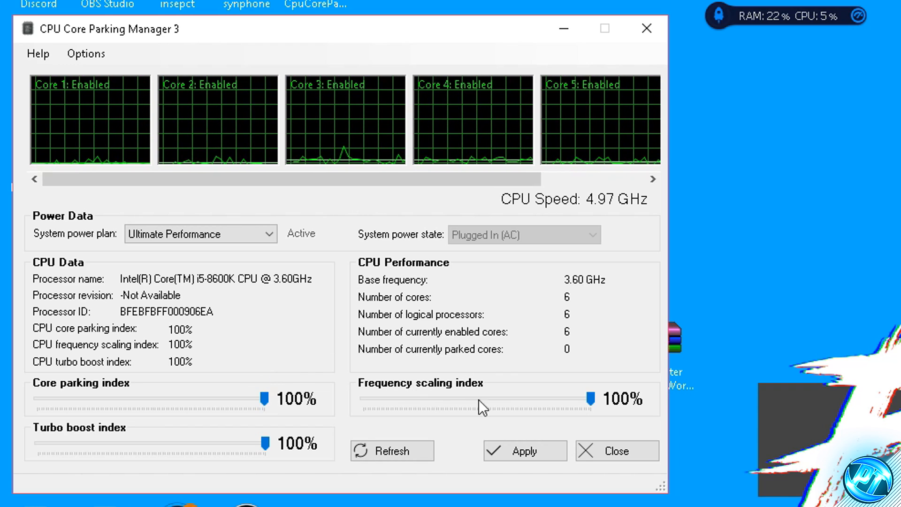
left_click_drag(591, 398, 558, 398)
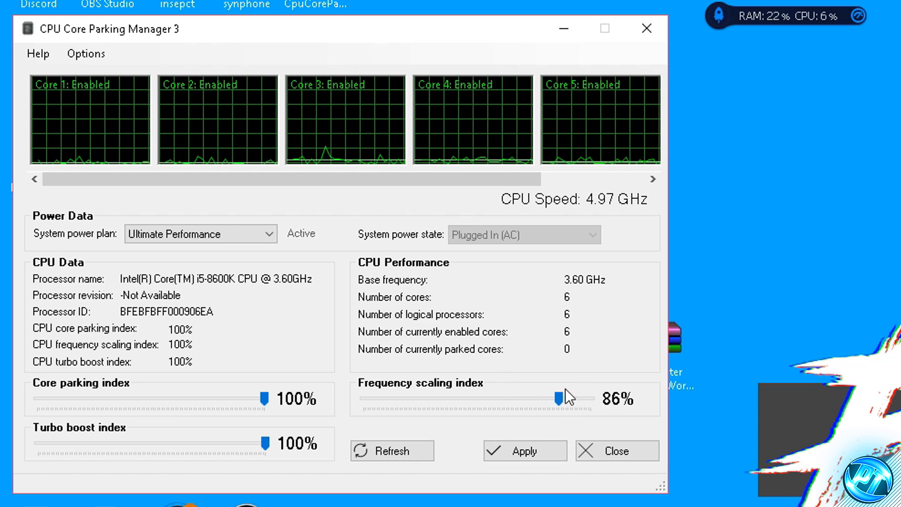
left_click_drag(559, 398, 622, 404)
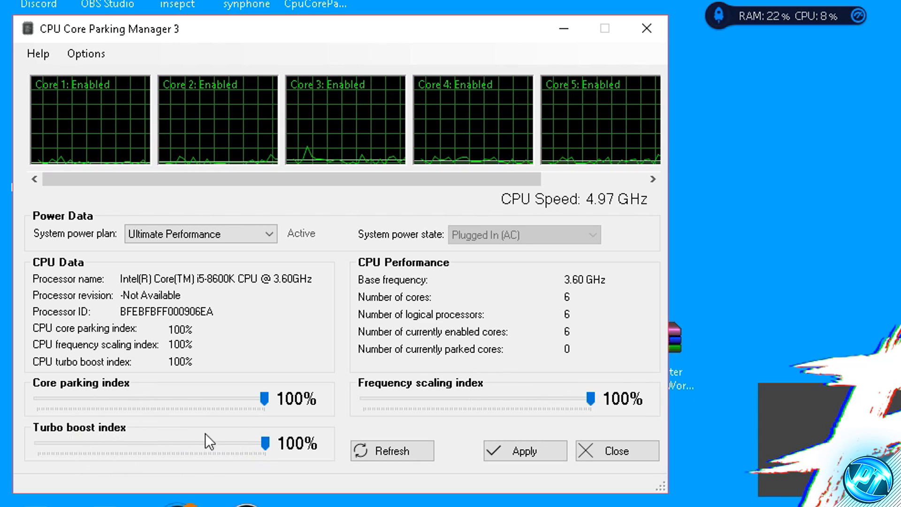
mouse_move(265, 443)
left_mouse_down()
mouse_move(217, 444)
mouse_move(280, 445)
left_mouse_up()
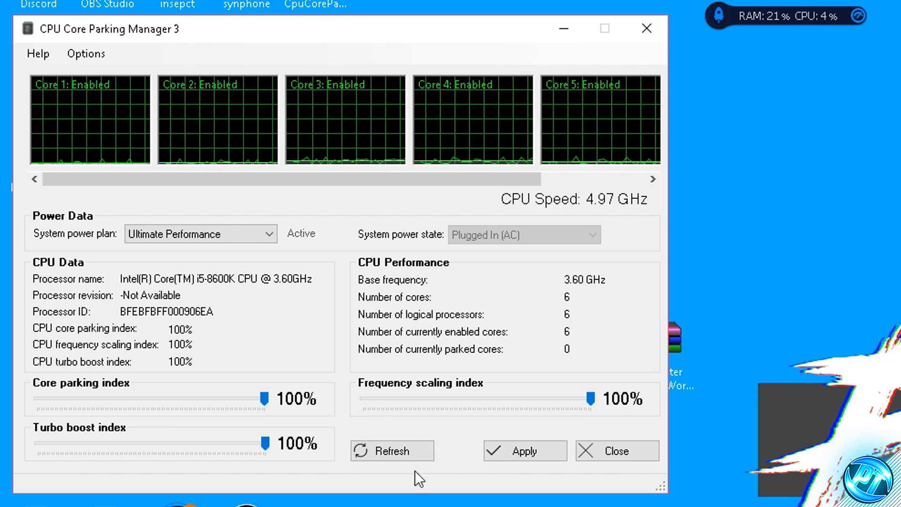
- Apply the core parking changes, acknowledge the confirmation and close CPU Core Parking Manager 3
left_click(514, 452)
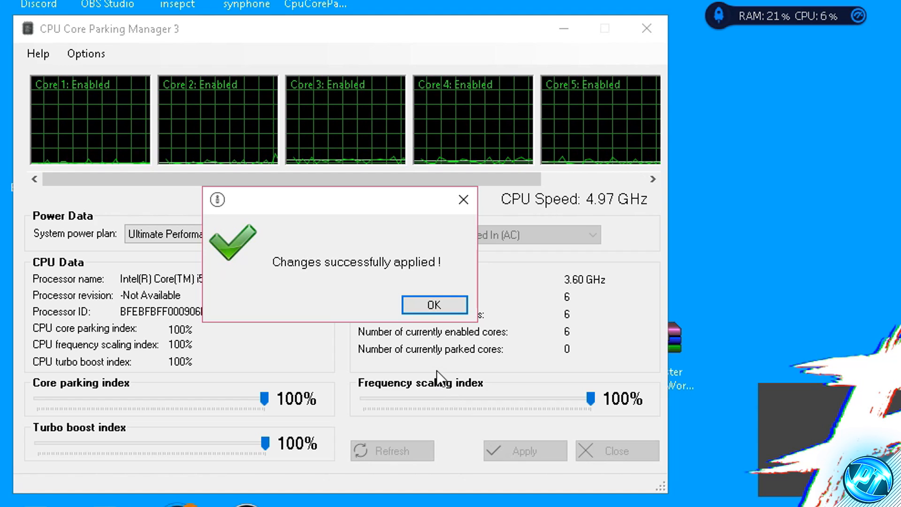
left_click(439, 308)
left_click(627, 454)
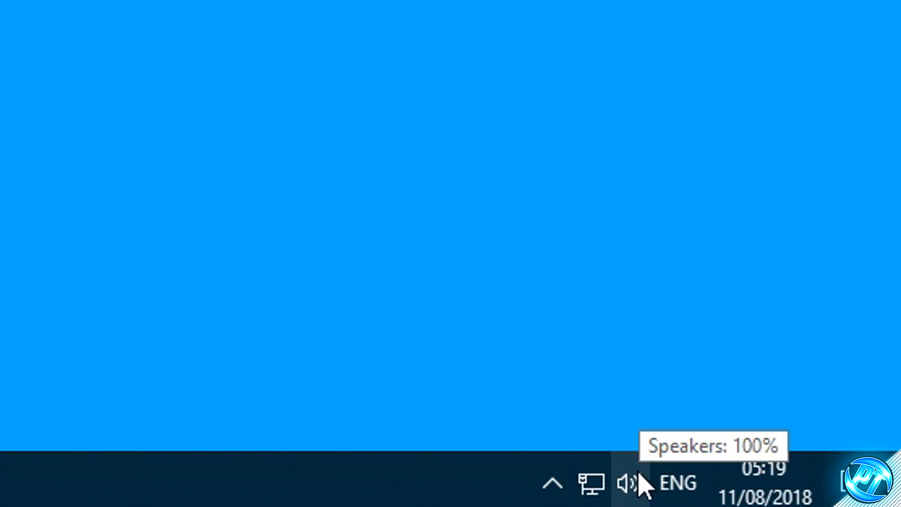
- Open the properties of the default Speakers playback device from the Windows sound settings
right_click(822, 496)
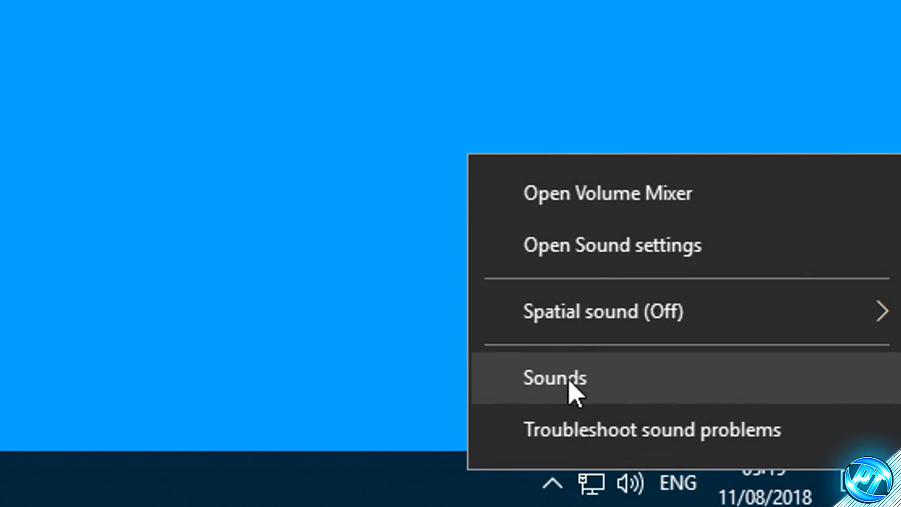
left_click(575, 388)
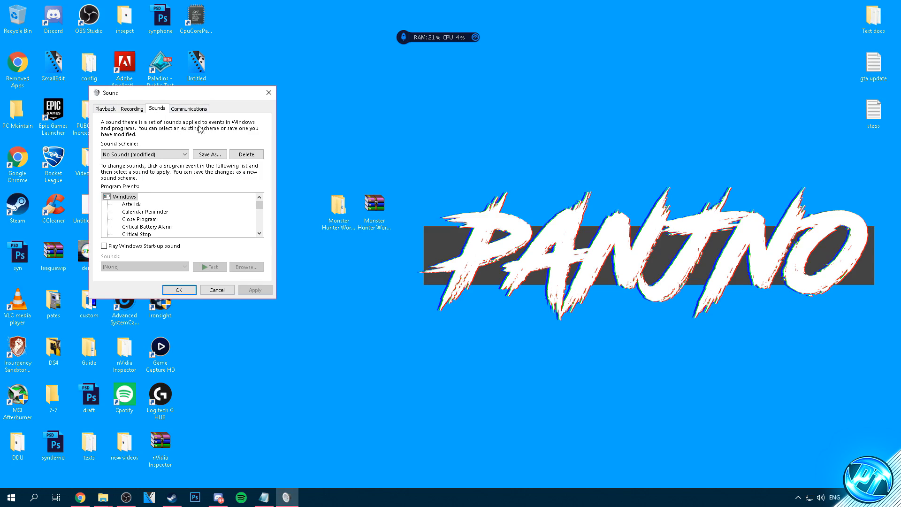
left_click(106, 109)
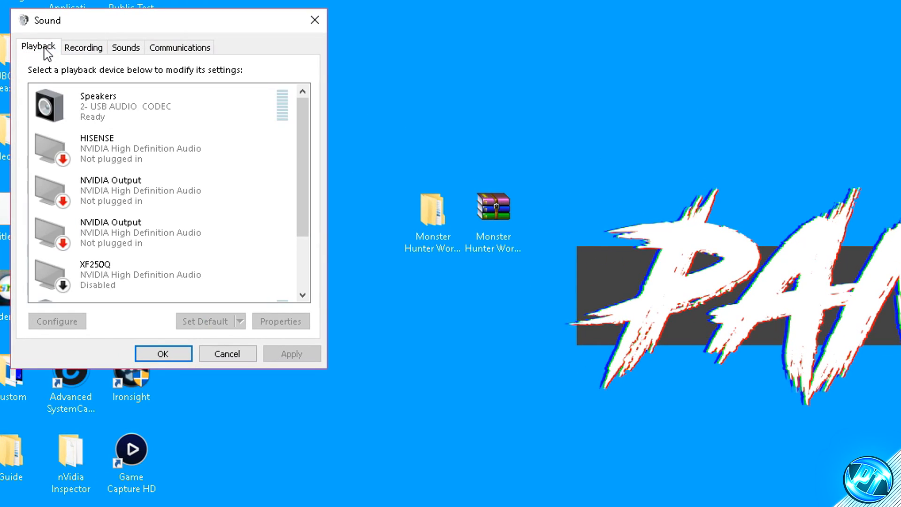
left_click_drag(298, 119, 303, 212)
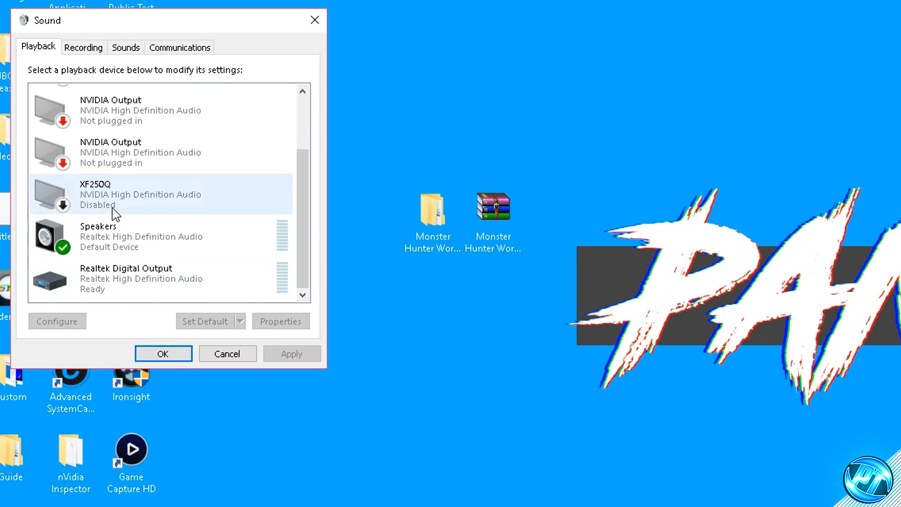
right_click(119, 244)
left_click(193, 366)
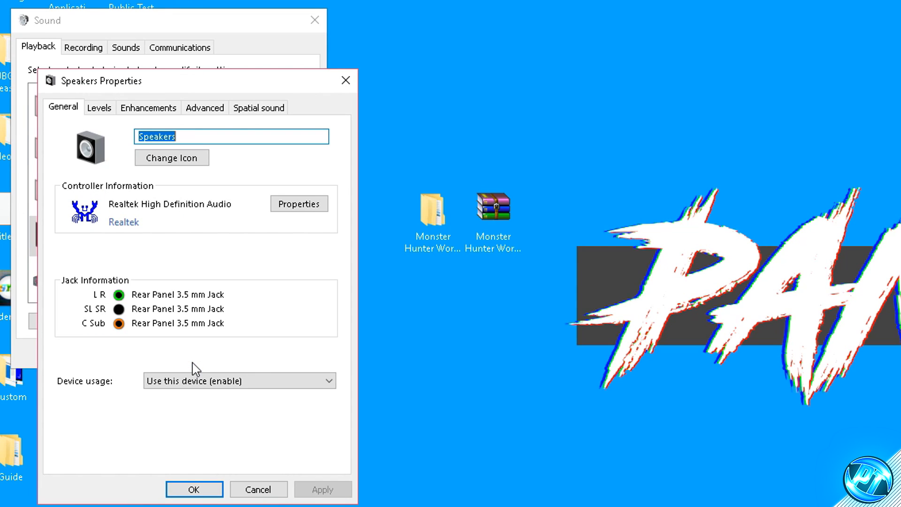
- Enable Disable all sound effects in the speakers' enhancements
left_click(148, 109)
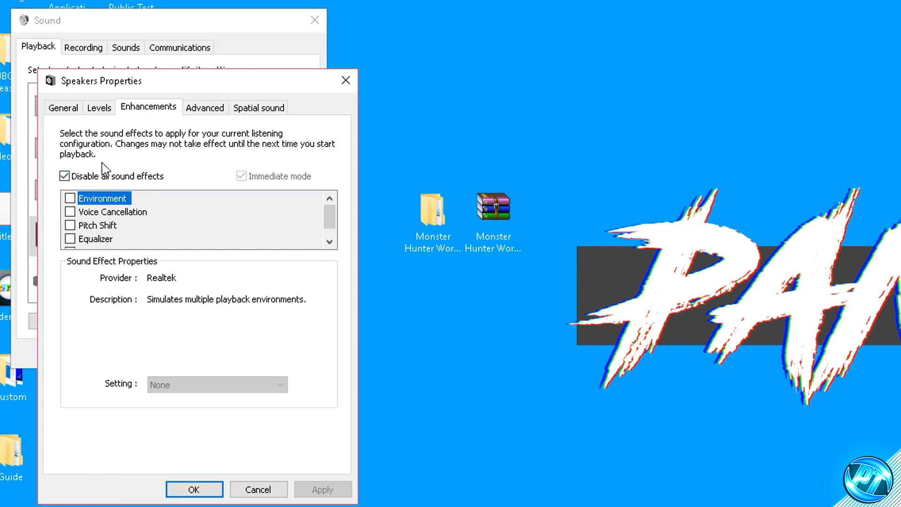
left_click(82, 179)
left_click(83, 179)
left_click(97, 178)
left_click(85, 178)
- Set the speakers' default format to 16 bit, 44100 Hz (CD Quality) and confirm both sound dialogs
left_click(203, 106)
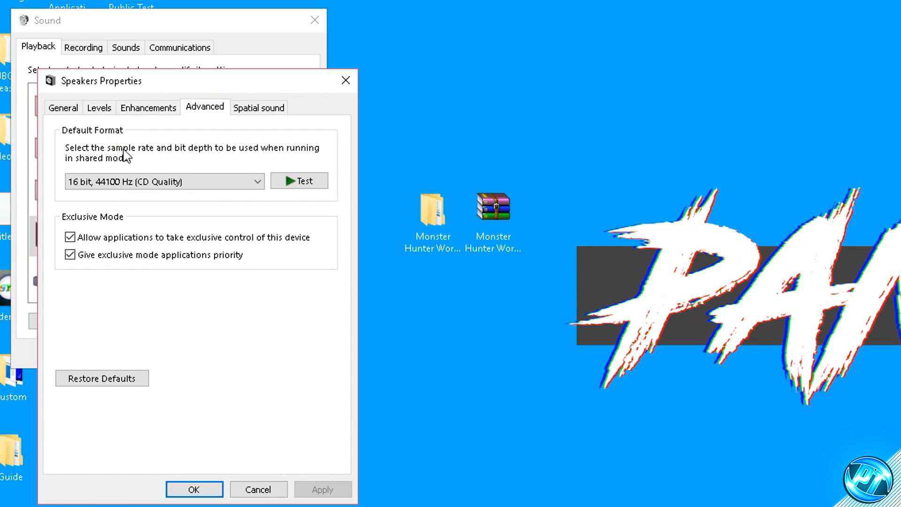
left_click(211, 176)
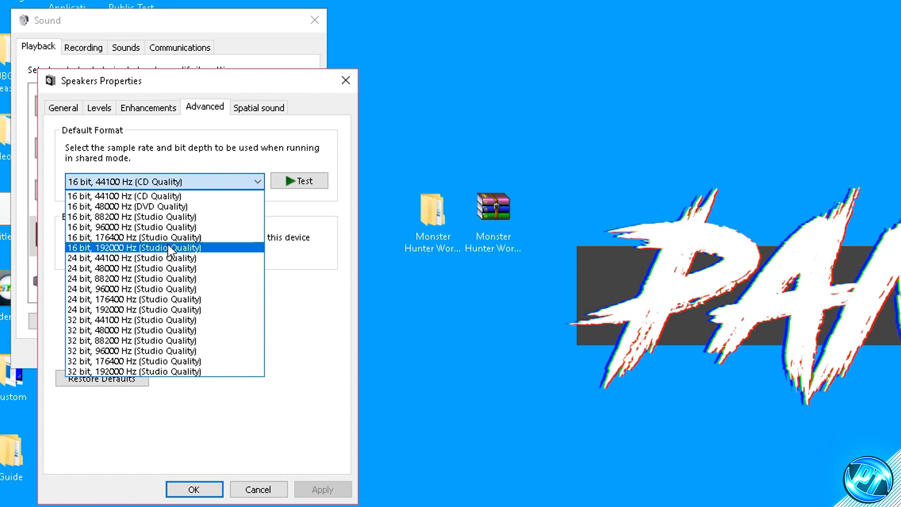
left_click(155, 196)
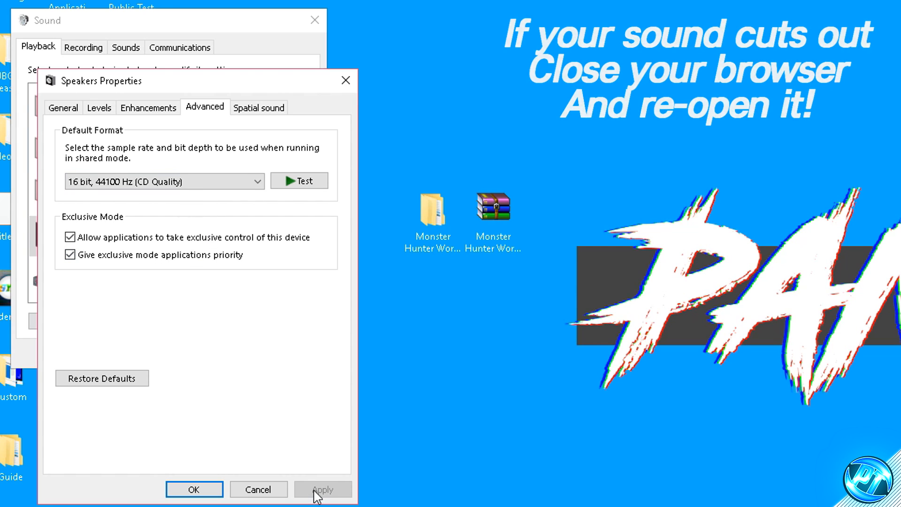
left_click(202, 489)
left_click(184, 356)
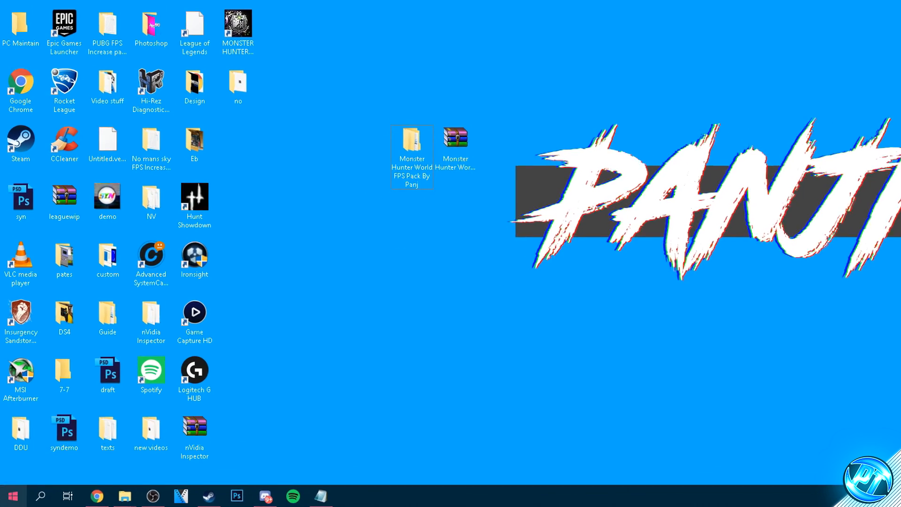
- Find This PC in the Windows search, open its properties and go to the performance settings under Advanced system settings
left_click(2, 501)
type("this pc")
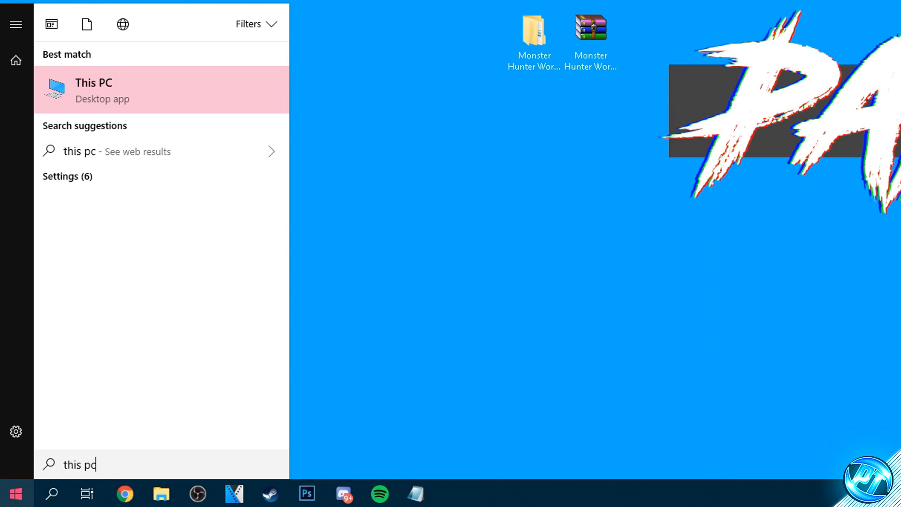
right_click(142, 106)
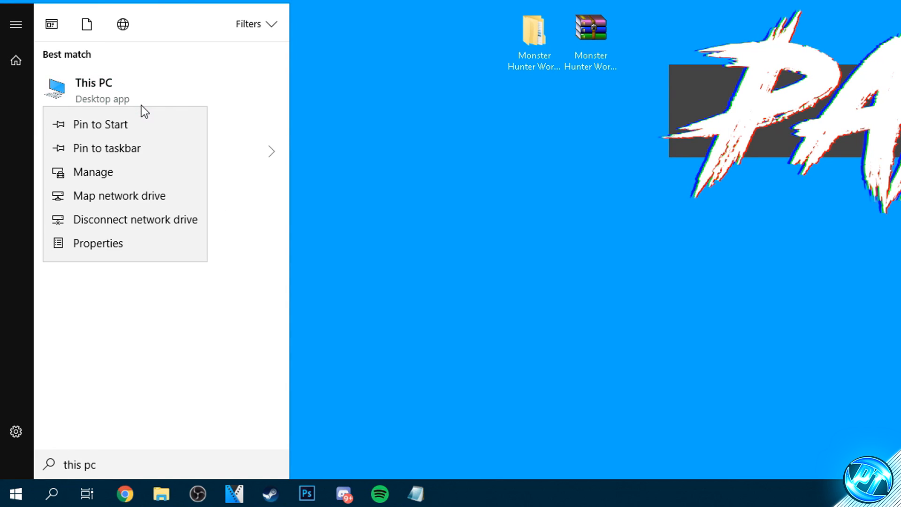
left_click(117, 242)
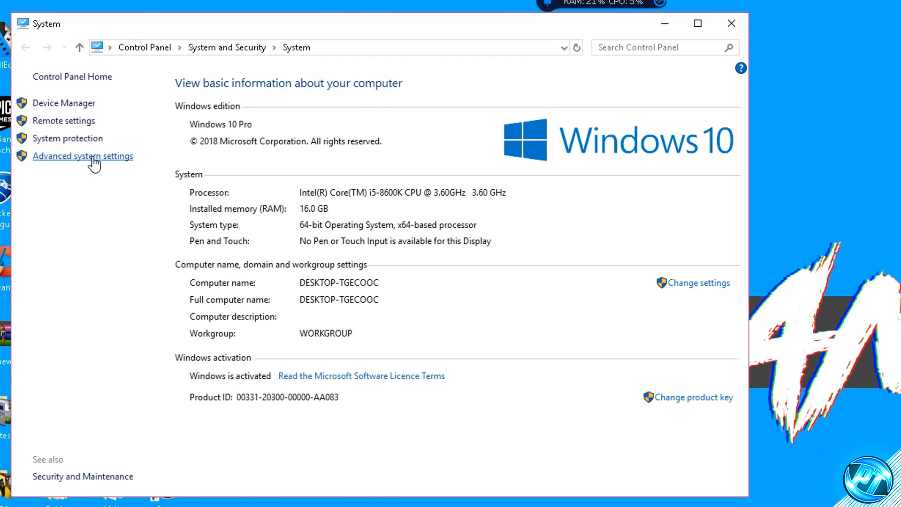
left_click(93, 157)
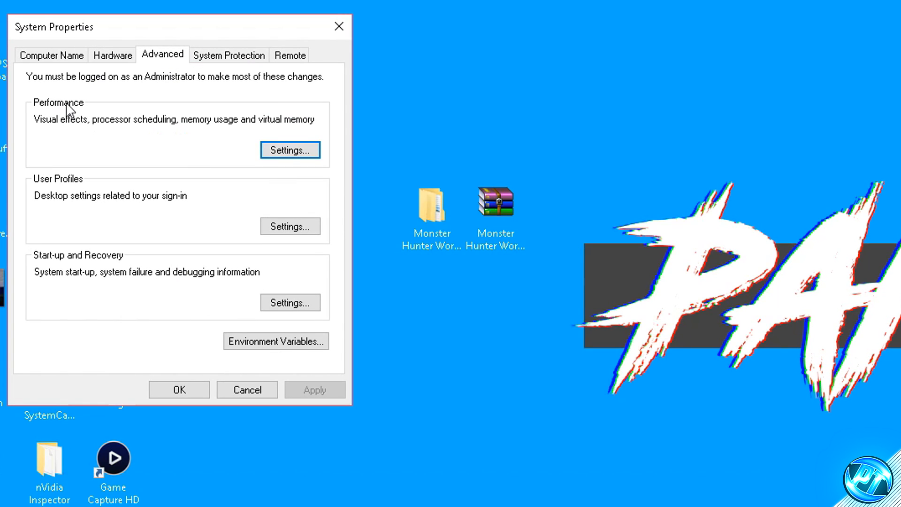
left_click(293, 151)
- Switch the visual effects to Custom and disable every enabled effect, from window animations to icon label drop shadows
left_click(94, 163)
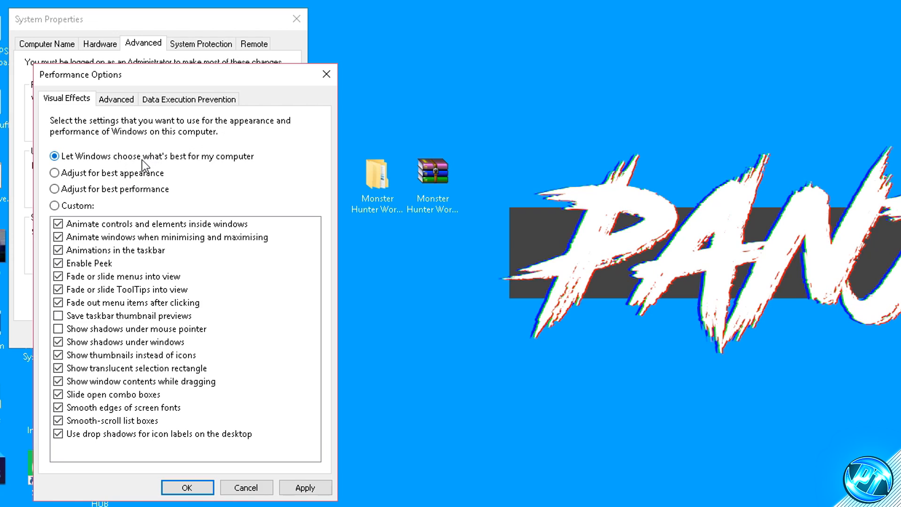
left_click(55, 206)
left_click(58, 224)
left_click(58, 237)
left_click(58, 251)
left_click(58, 263)
left_click(59, 276)
left_click(59, 290)
left_click(59, 303)
left_click(58, 342)
left_click(59, 355)
left_click(59, 369)
left_click(59, 382)
left_click(59, 395)
left_click(58, 408)
left_click(58, 422)
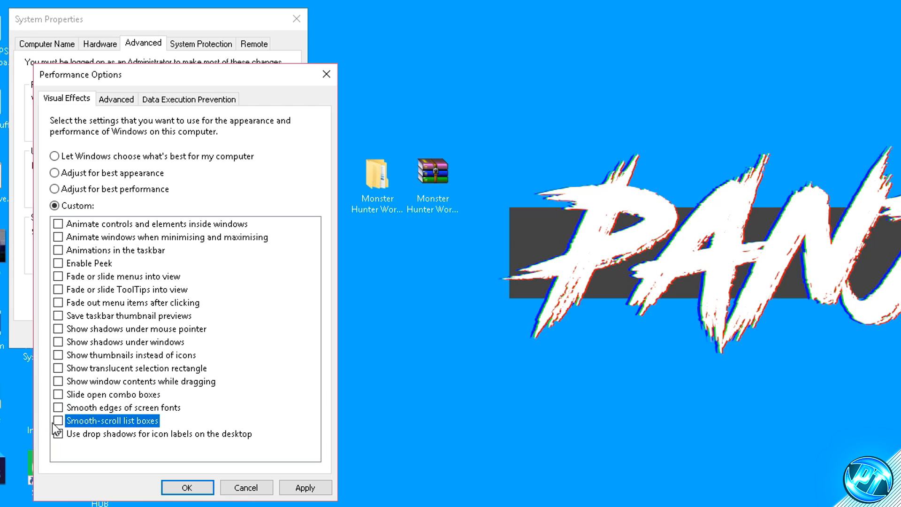
left_click(58, 434)
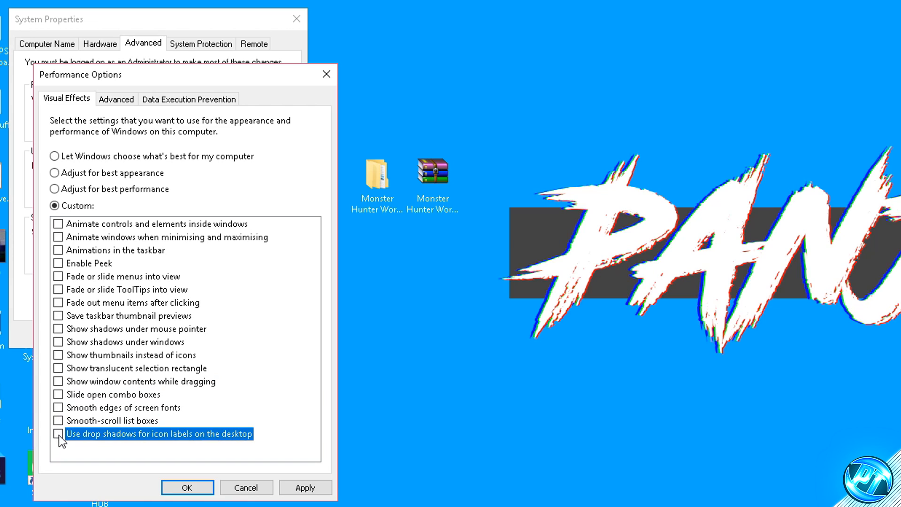
- Re-enable Smooth edges of screen fonts and Show thumbnails instead of icons, and apply the visual effects
left_click(58, 408)
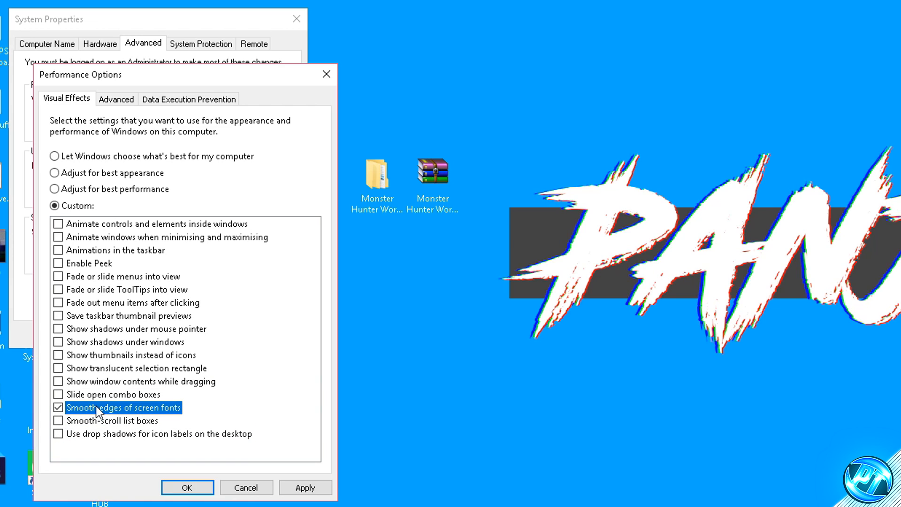
left_click(78, 355)
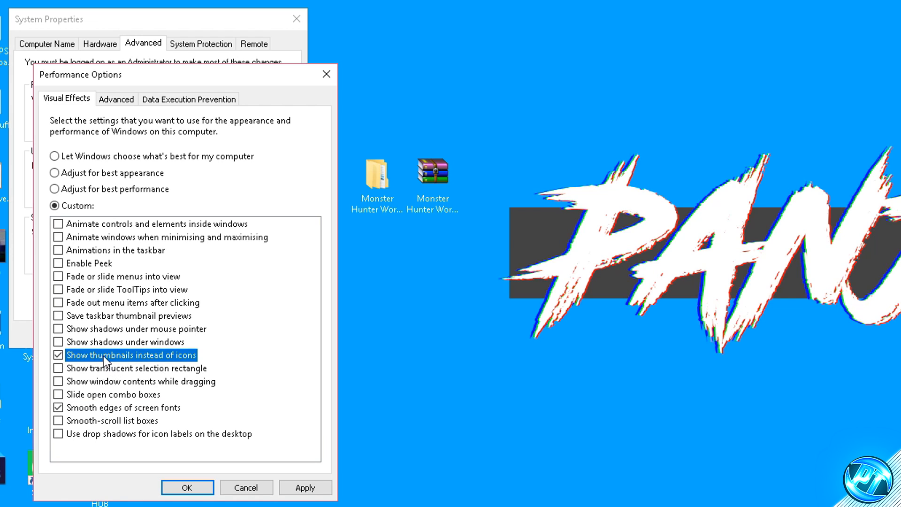
left_click(304, 487)
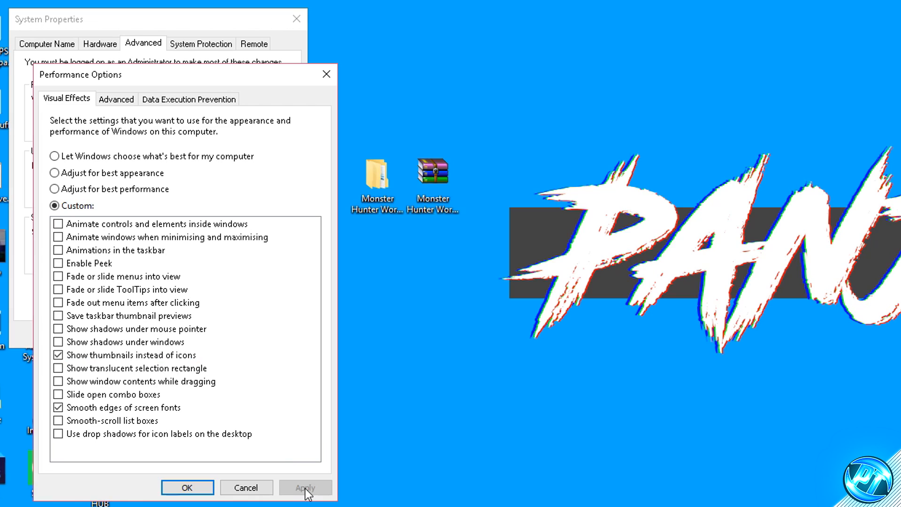
- Adjust processor scheduling for best performance of Programs and open the virtual memory settings
left_click(128, 100)
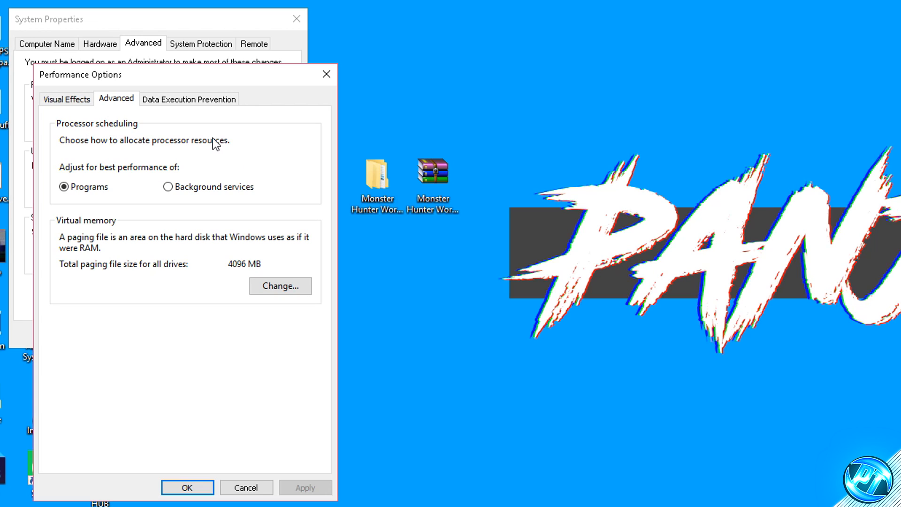
left_click(89, 188)
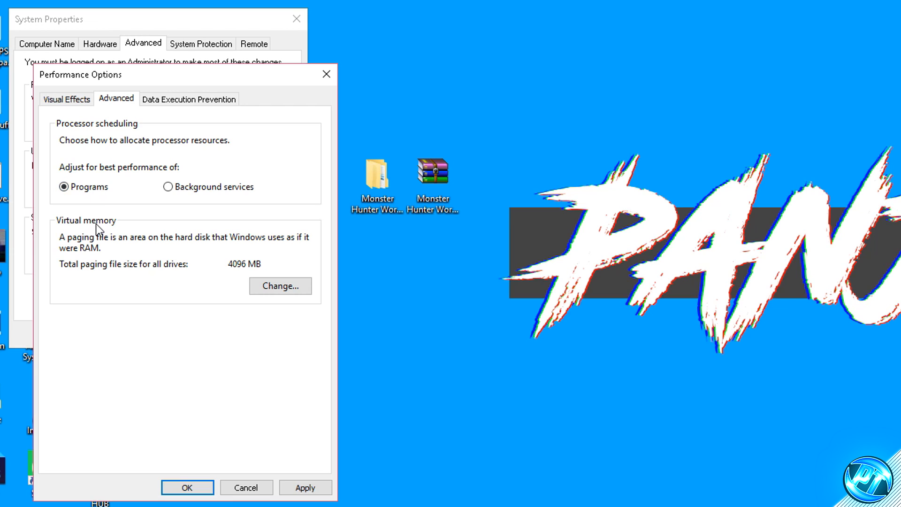
left_click(283, 287)
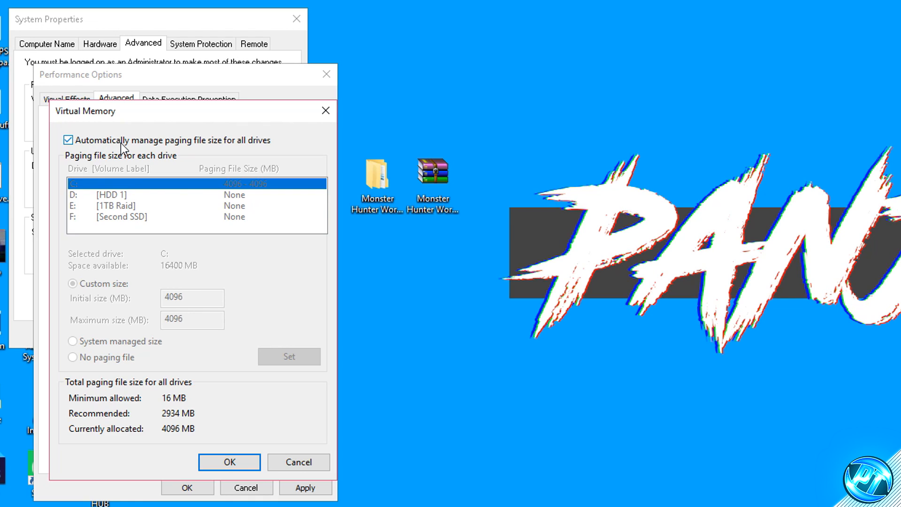
- Turn off automatic paging file management and set drive C: to No paging file, accepting the warning
left_click(78, 142)
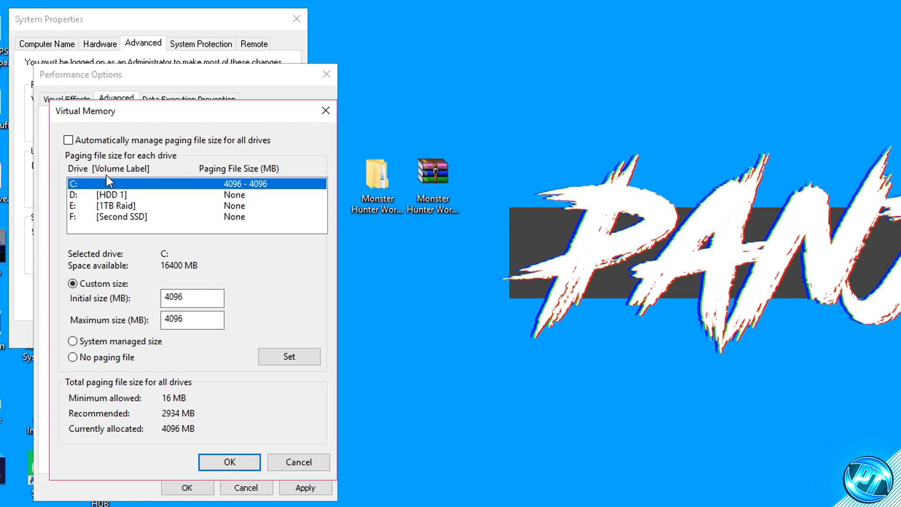
left_click(90, 357)
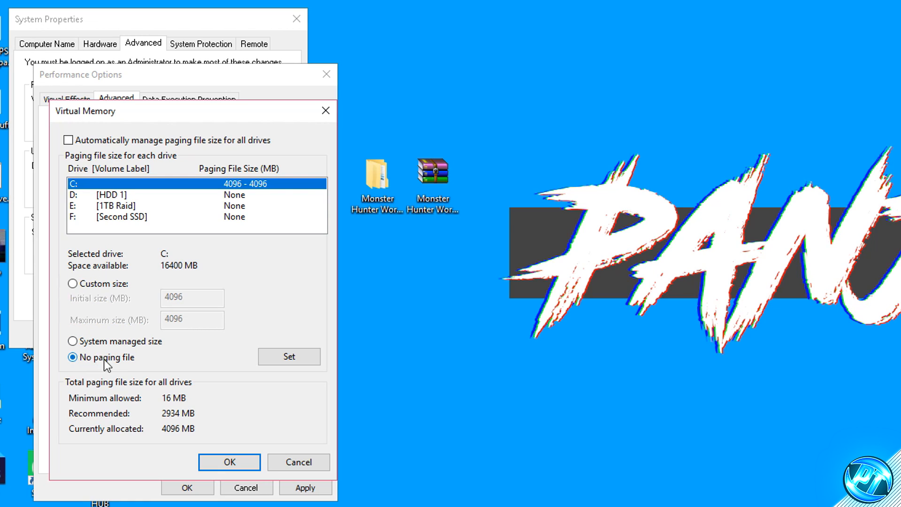
left_click(294, 358)
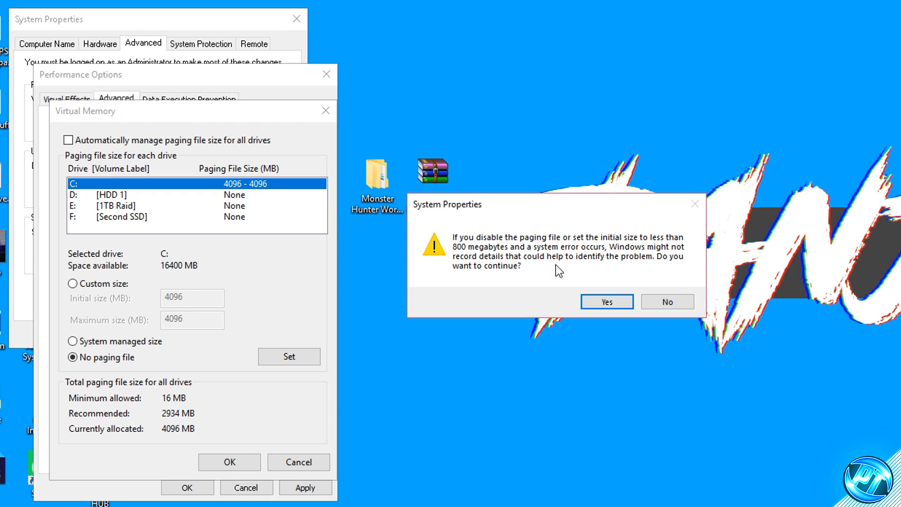
left_click(606, 305)
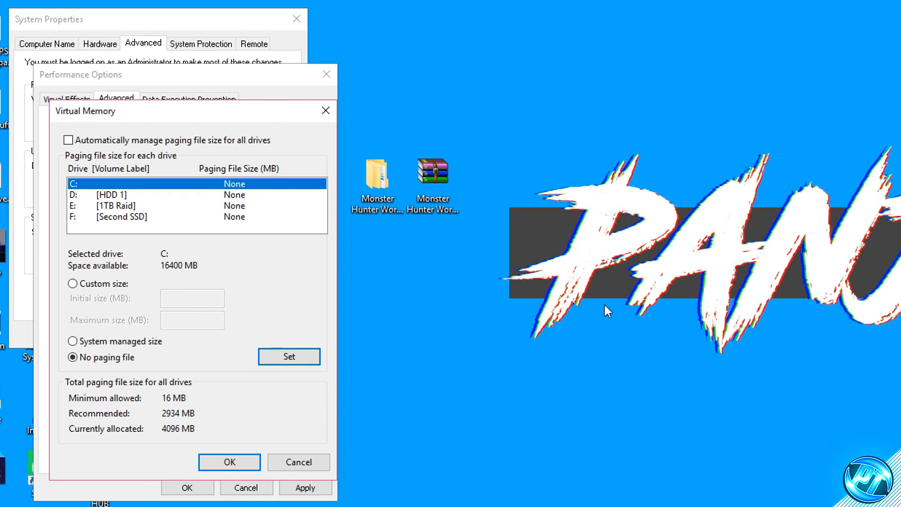
- Apply No paging file to the remaining drives D:, E: and F:
left_click(118, 196)
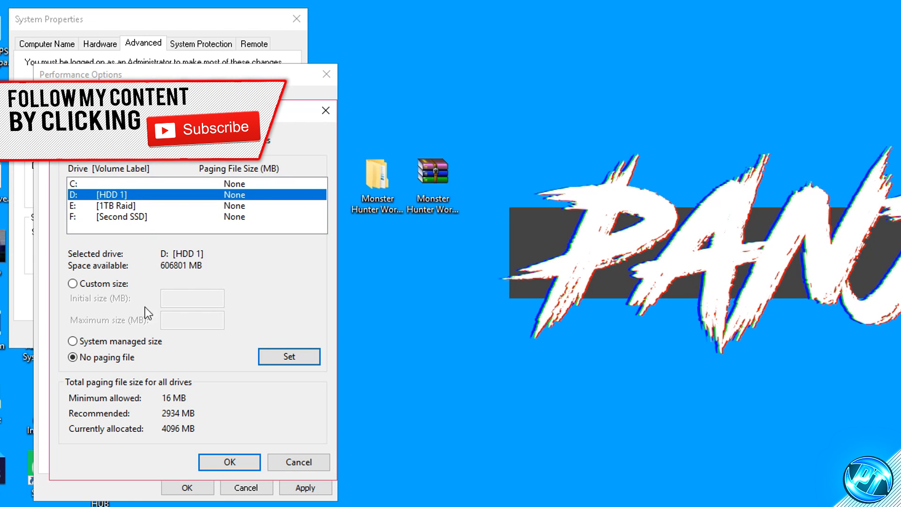
left_click(166, 207)
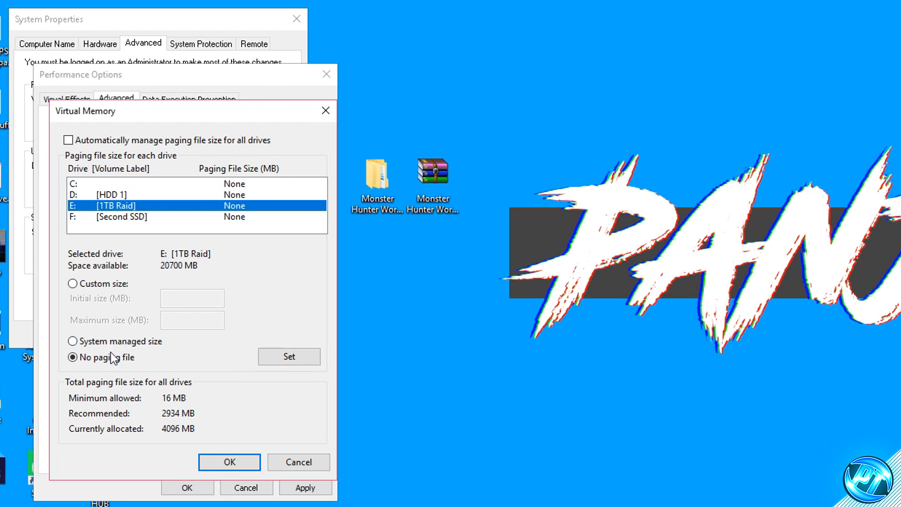
left_click(277, 359)
left_click(121, 218)
left_click(305, 362)
left_click(103, 185)
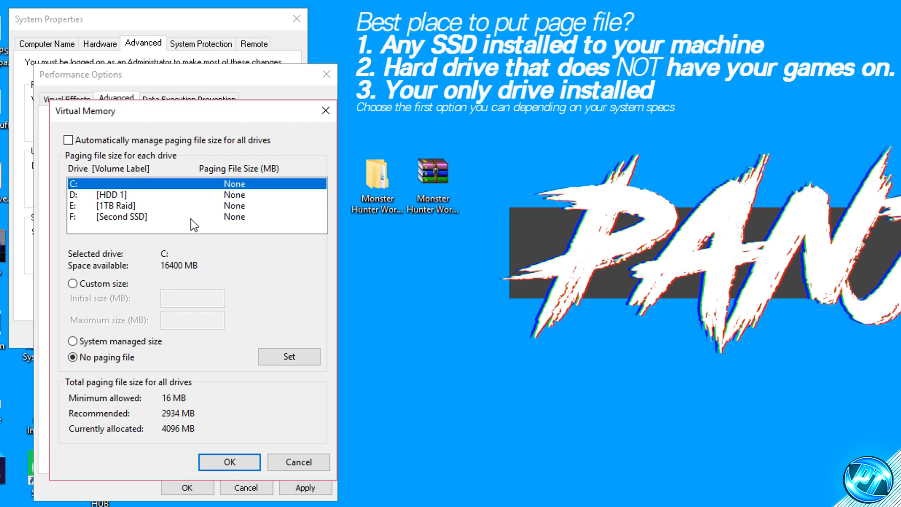
left_click(120, 195)
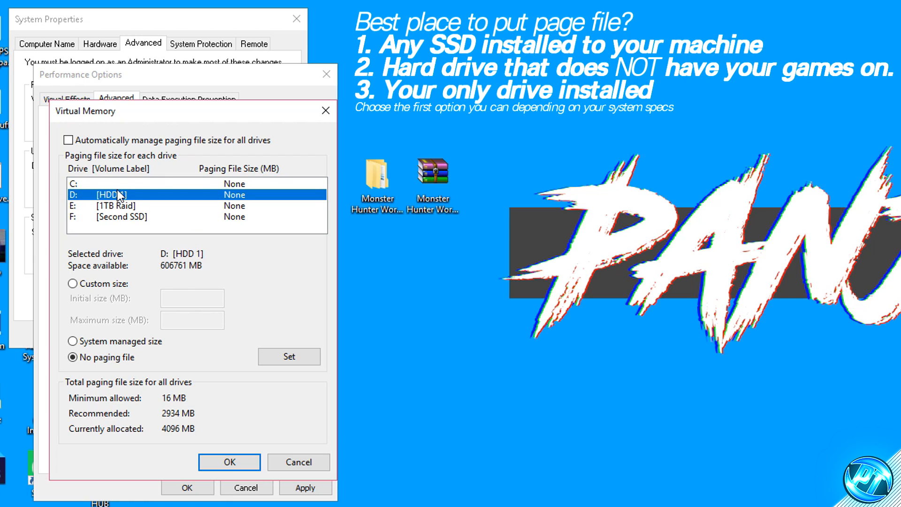
left_click(116, 185)
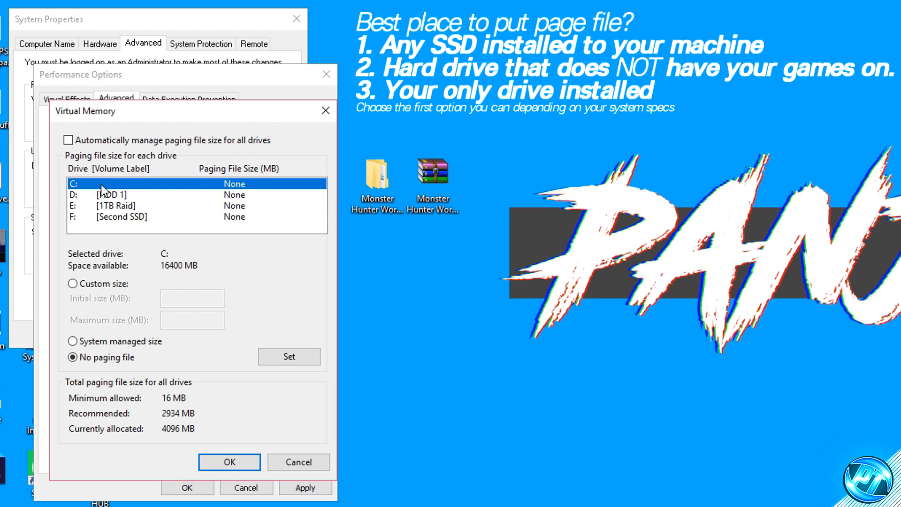
left_click(119, 194)
left_click(127, 207)
left_click(120, 196)
- Give drive C: a system managed paging file and confirm the virtual memory settings
left_click(114, 186)
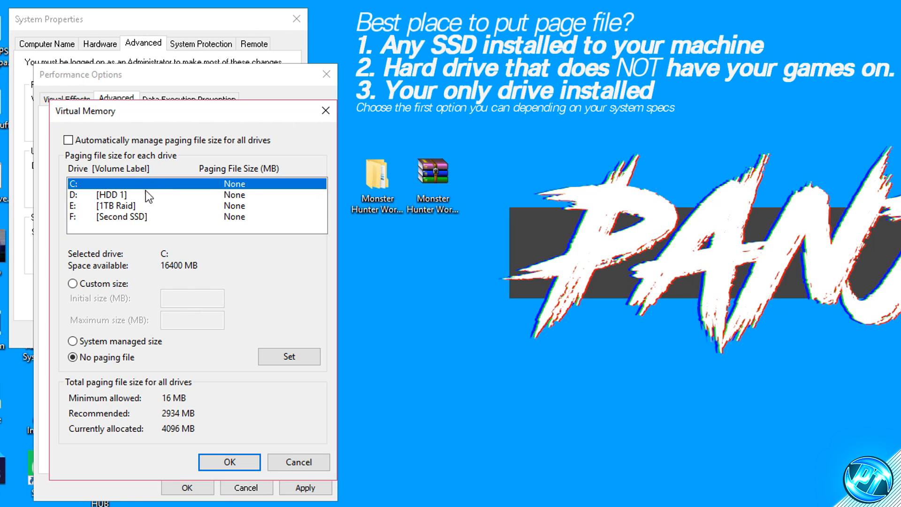
left_click(73, 341)
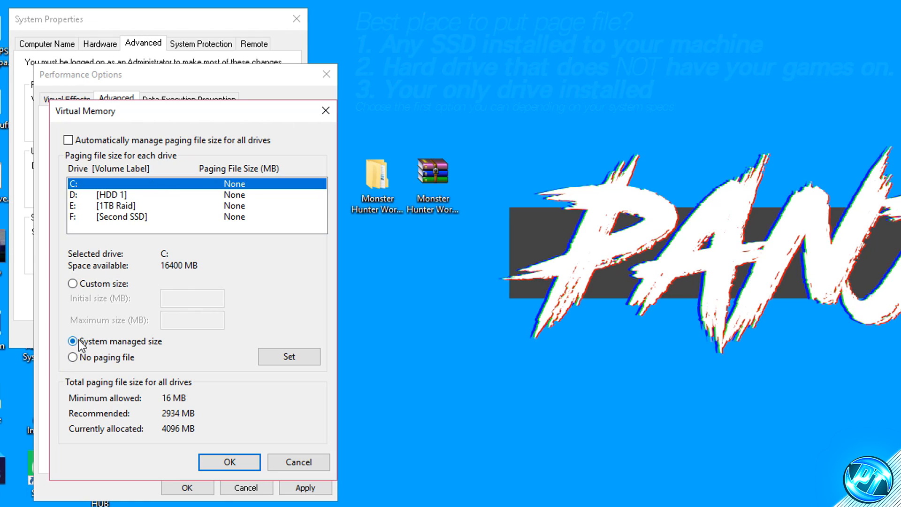
left_click(299, 361)
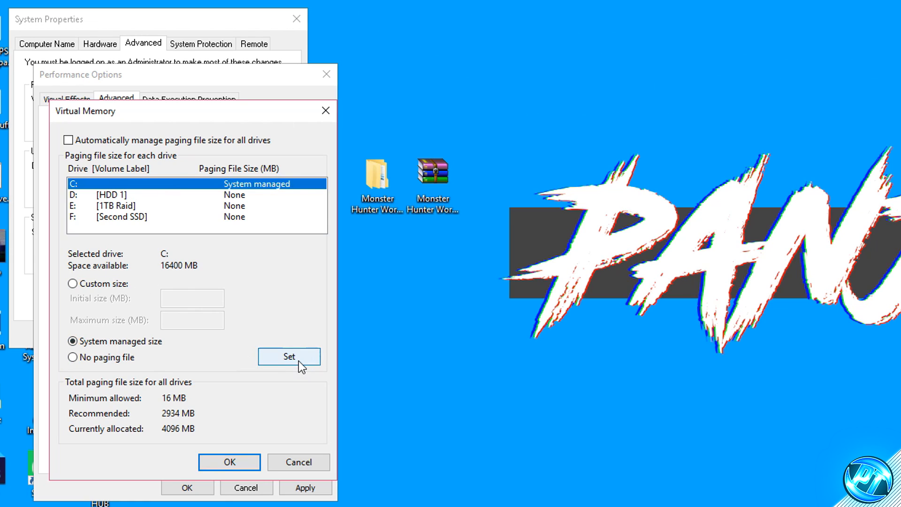
left_click(241, 459)
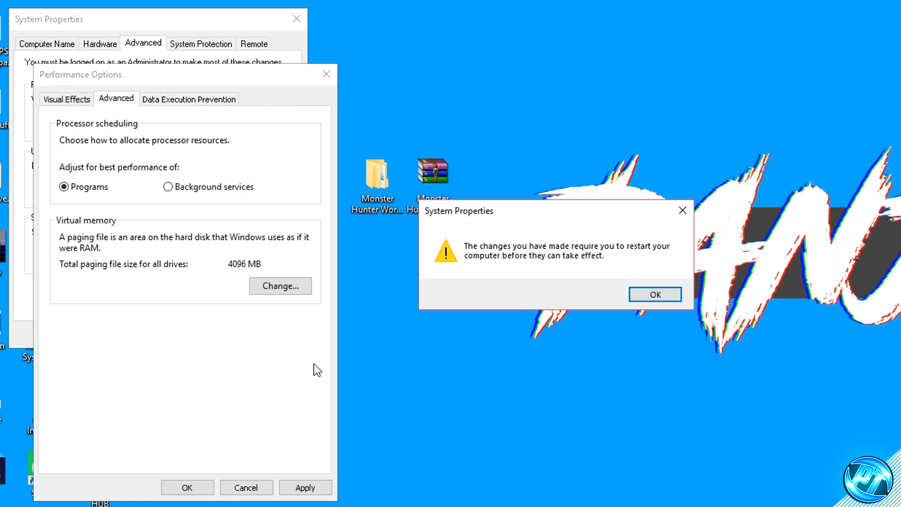
- Apply and close the performance and system settings, postponing the prompted restart, and open the computer's power options
left_click(667, 295)
left_click(300, 488)
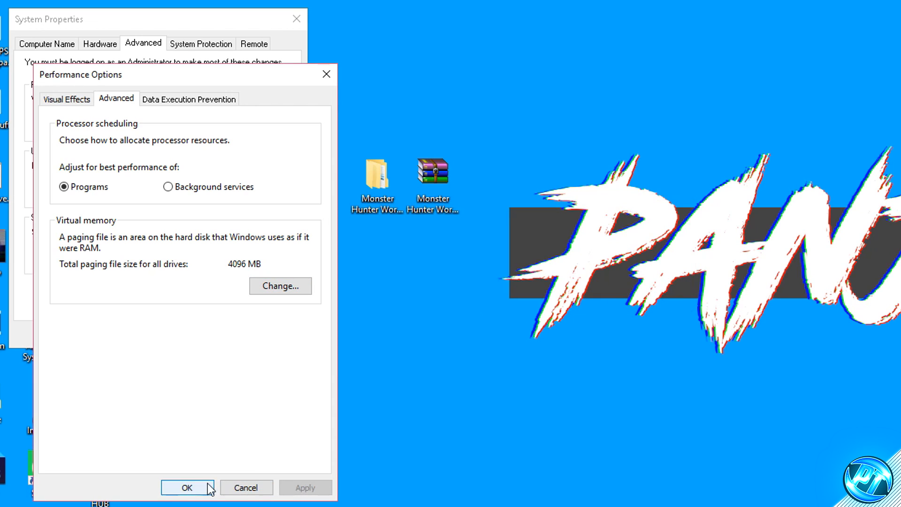
left_click(185, 488)
left_click(153, 335)
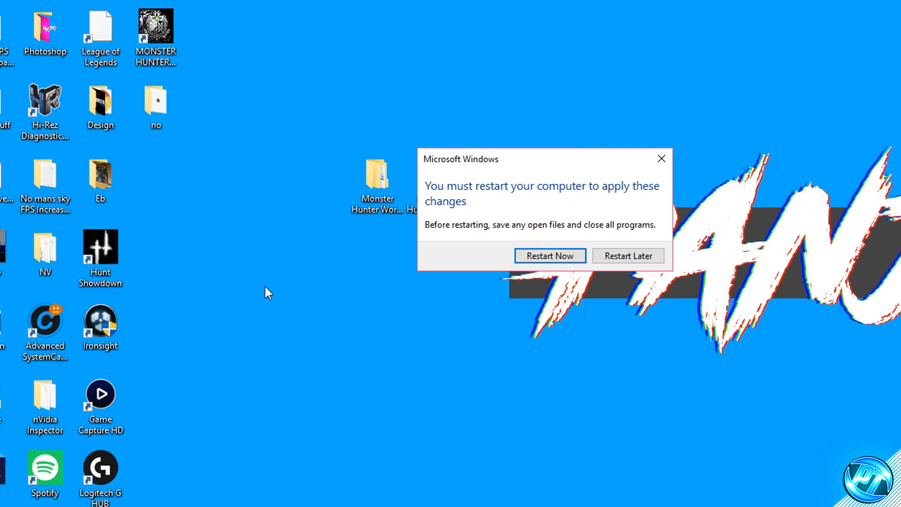
left_click(641, 250)
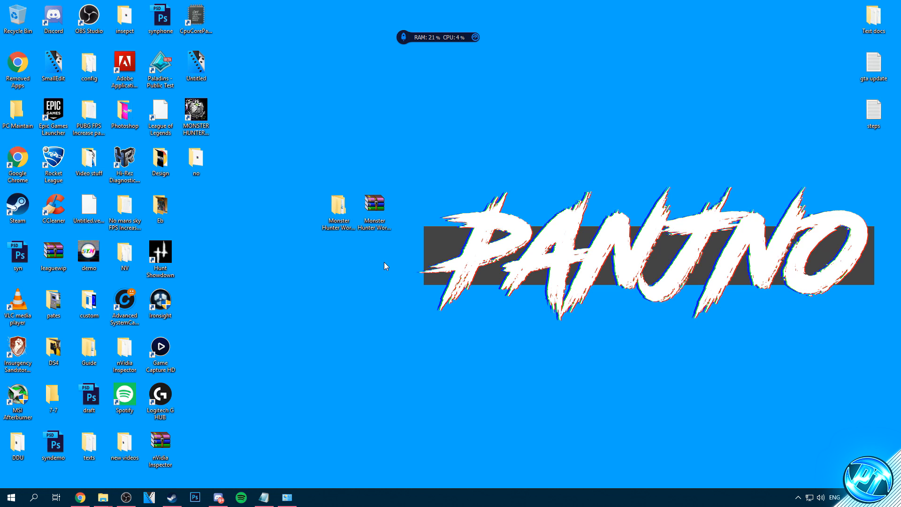
left_click(10, 496)
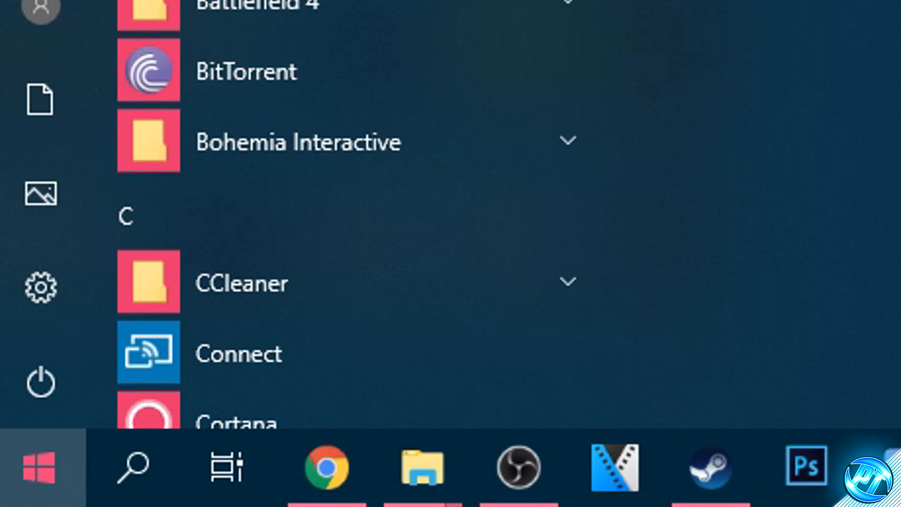
left_click(40, 380)
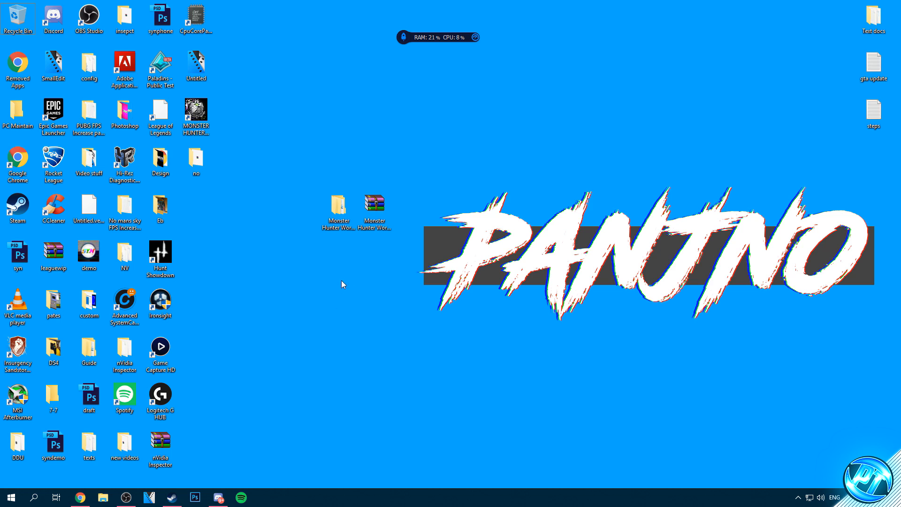
- Open the Optimizations folder of the Monster Hunter World FPS pack and place TimerResolution on the desktop
double_click(338, 207)
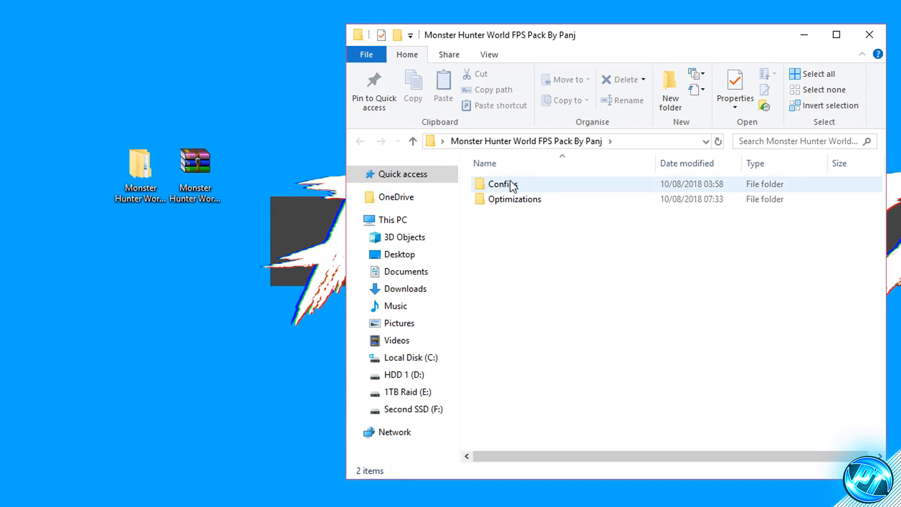
double_click(519, 201)
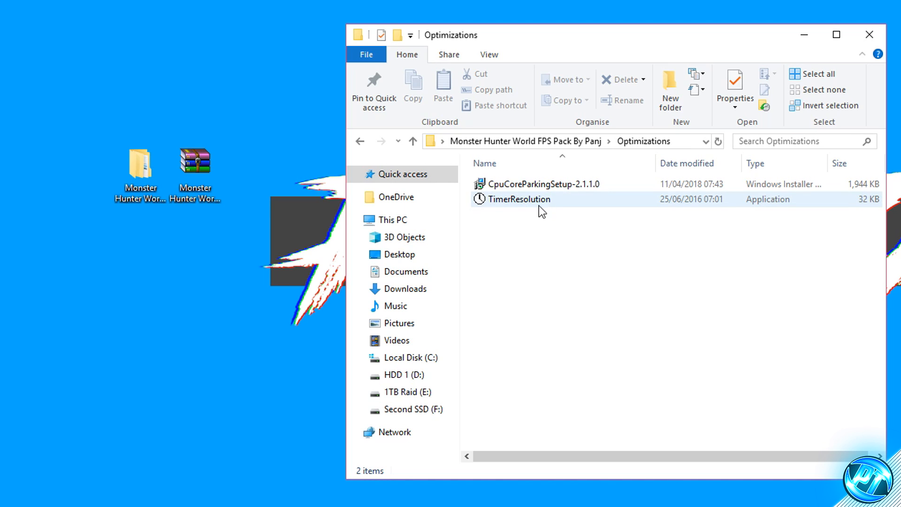
left_click_drag(500, 202, 294, 169)
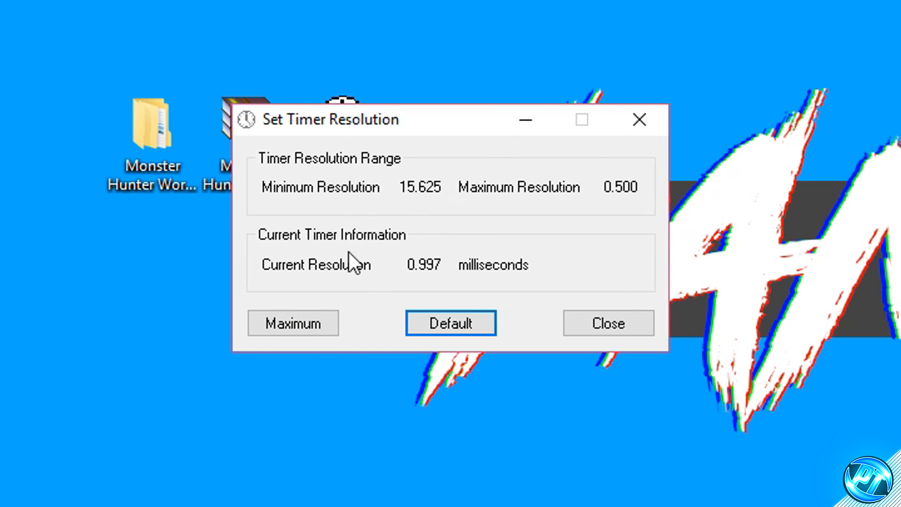
- Set the timer resolution to Maximum and minimize the Set Timer Resolution window
left_click(327, 325)
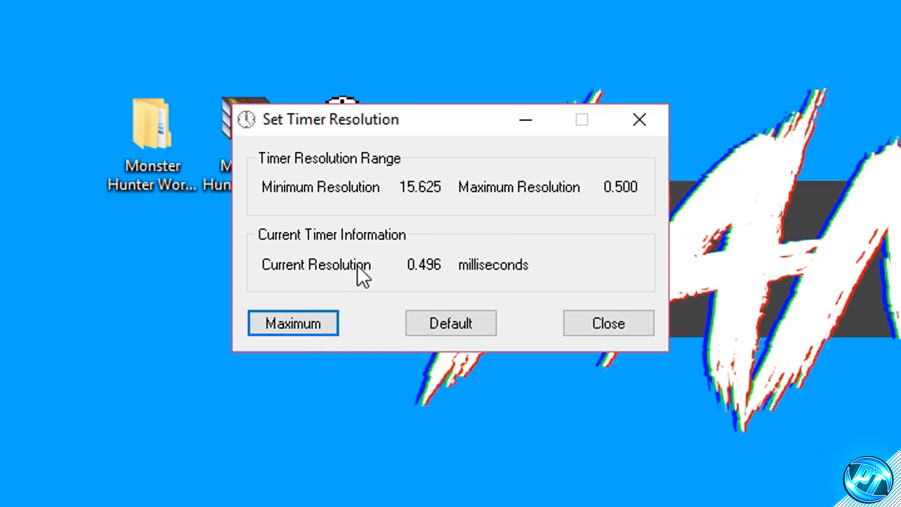
left_click(525, 121)
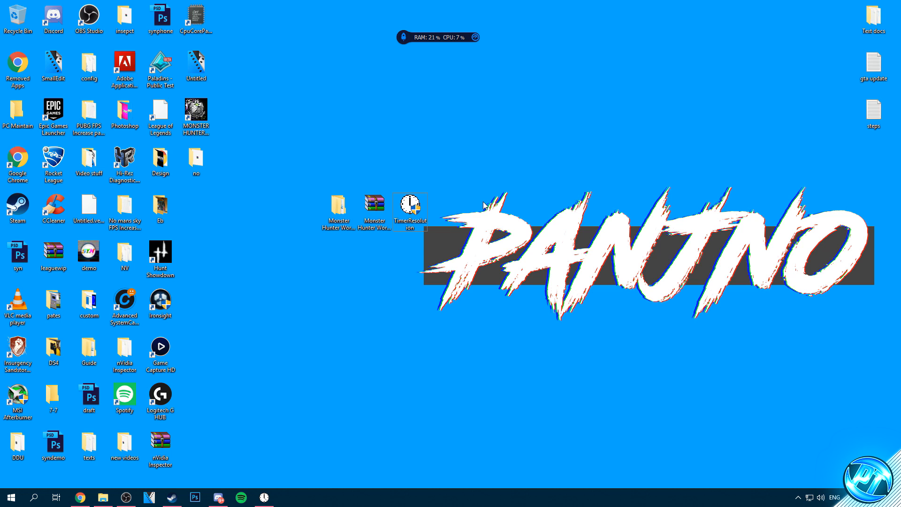
left_click(264, 497)
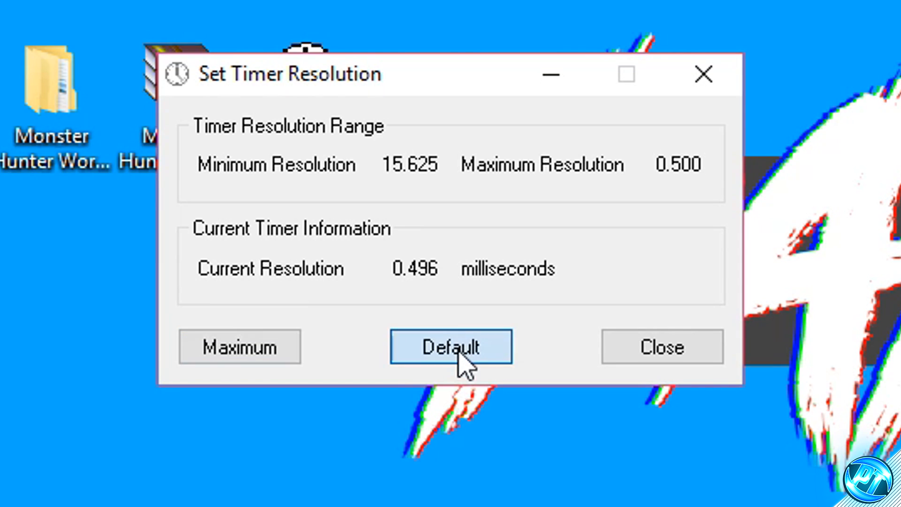
left_click(462, 362)
left_click(720, 77)
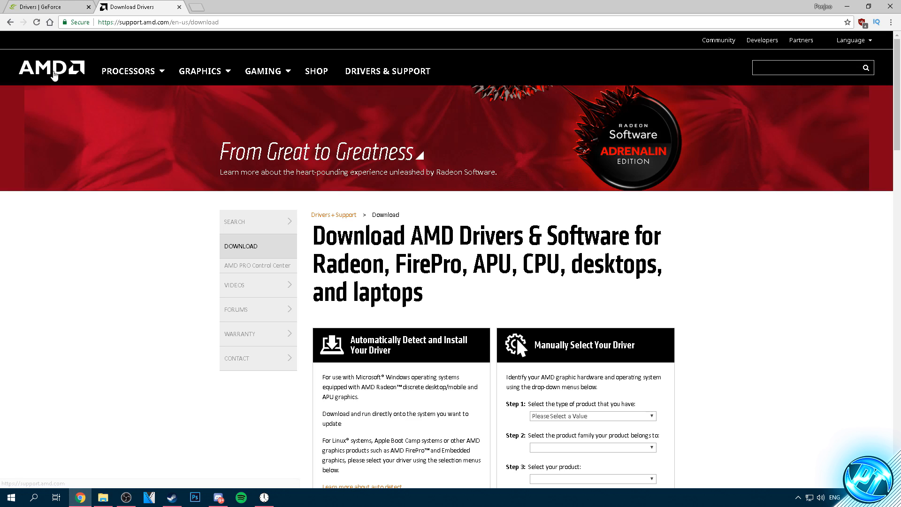
- Examine the automatic detection and manual selection options on AMD's driver download page
scroll(119, 222, "down", 2)
scroll(118, 220, "down", 1)
left_click_drag(360, 200, 442, 199)
left_click(426, 208)
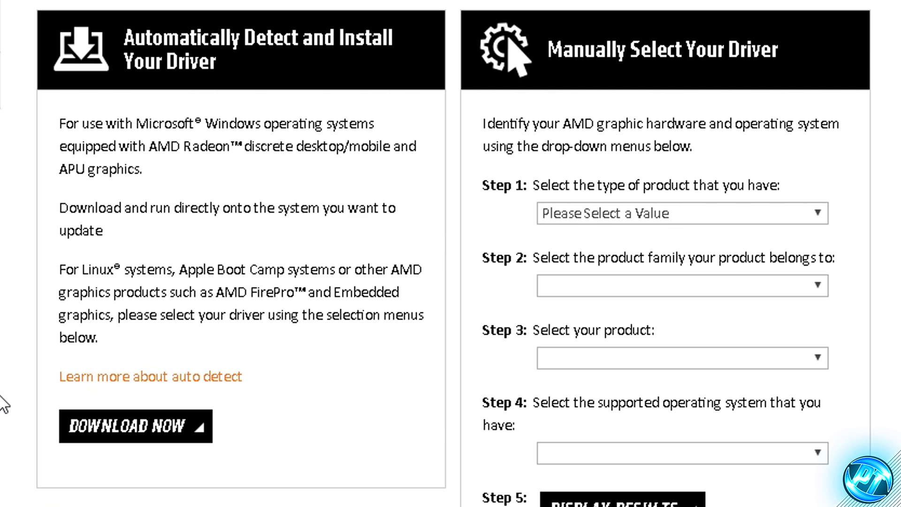
- Examine the automatic driver updates through GeForce Experience and the manual search on NVIDIA's GeForce driver page
left_click(59, 10)
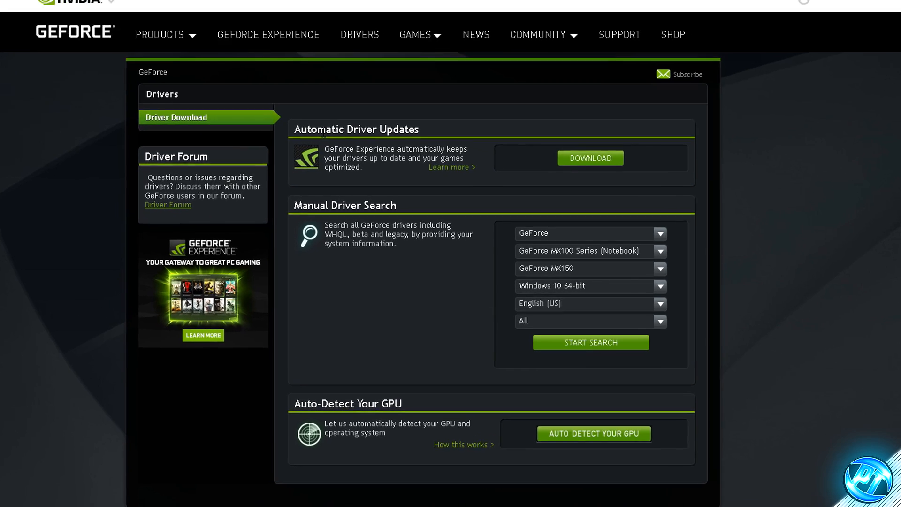
left_click_drag(365, 142, 455, 138)
left_click(328, 57)
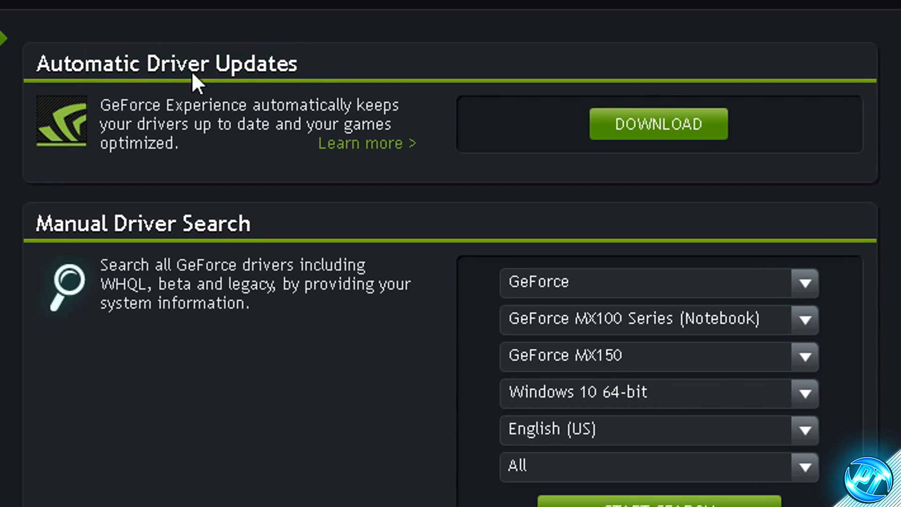
left_click_drag(129, 105, 261, 106)
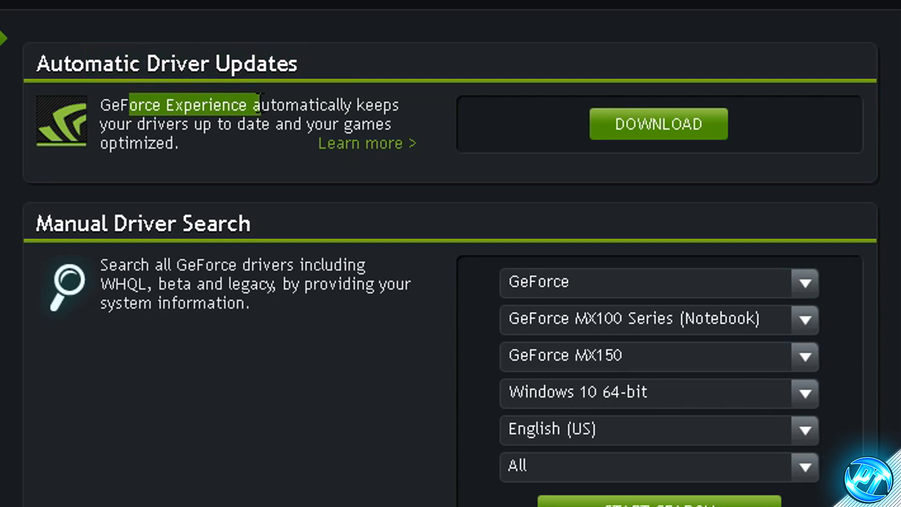
left_click(623, 43)
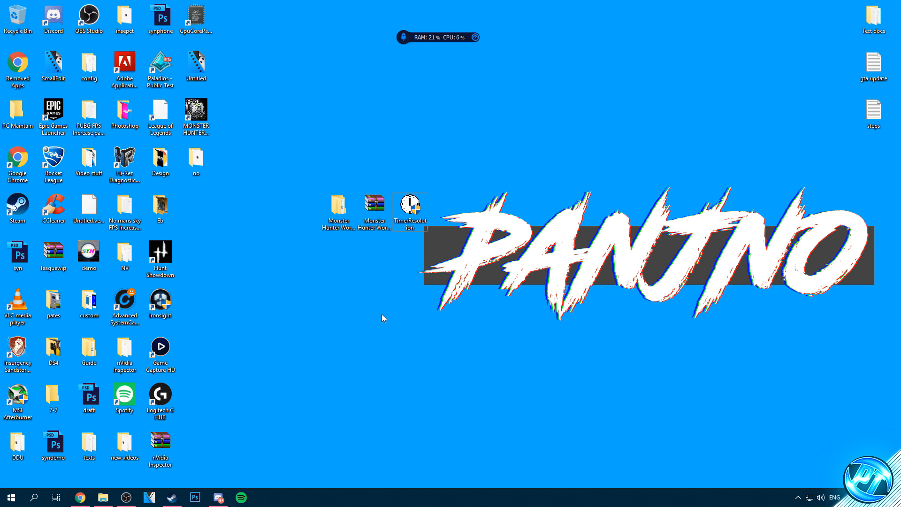
- Launch TimerResolution from the desktop, set the resolution to Maximum and minimize it
double_click(410, 206)
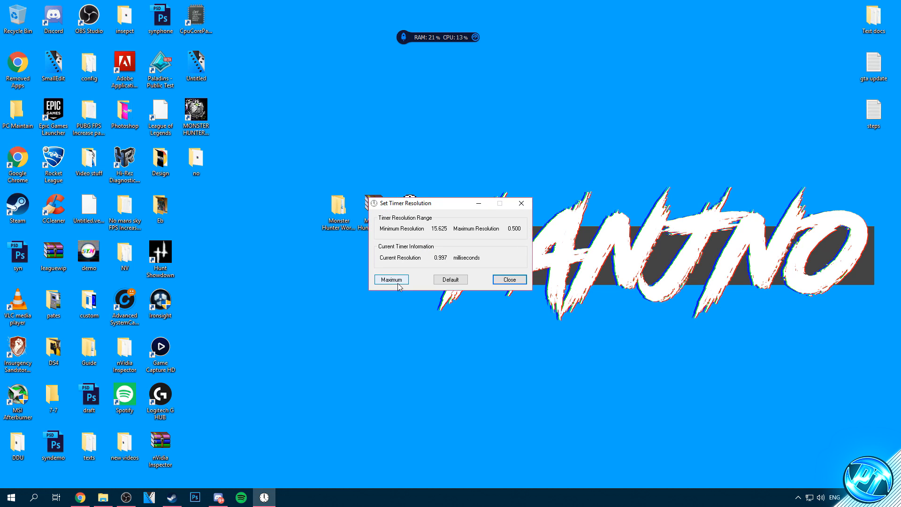
left_click(396, 280)
left_click(479, 203)
- Switch to Steam and launch Monster Hunter: World from the library
left_click(172, 497)
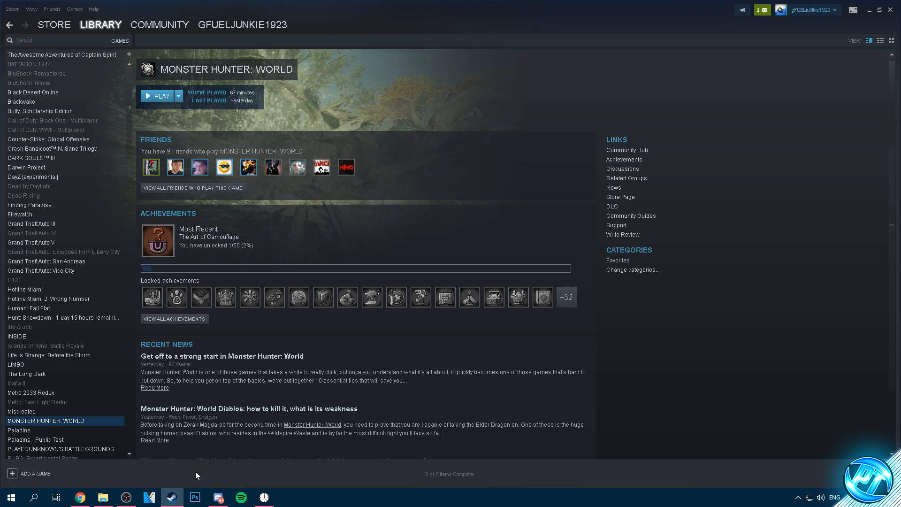
left_click(160, 97)
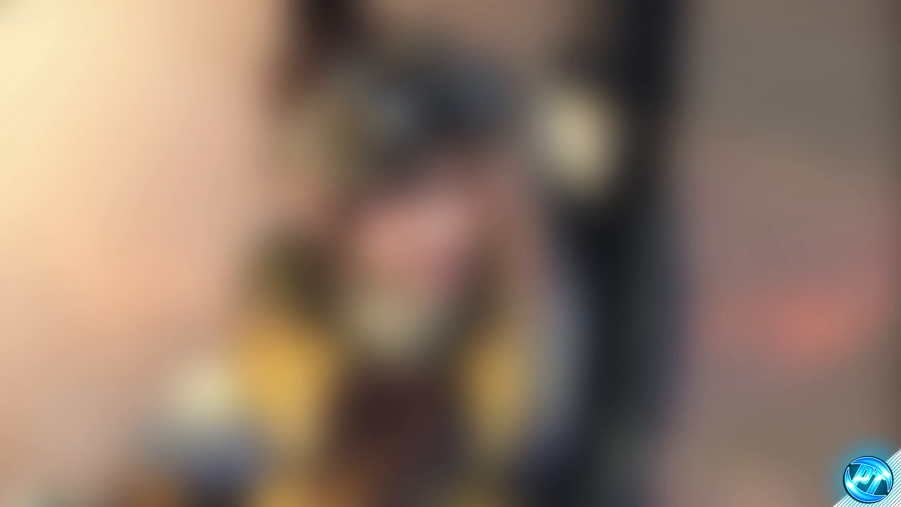